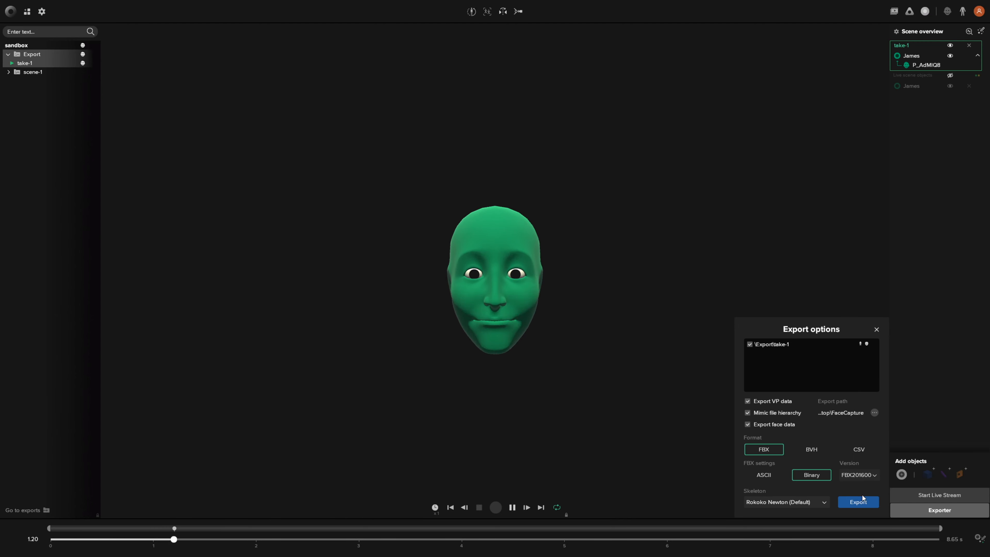
Export take-1 with its face data as a binary FBX201600 file using the Rokoko Newton (Default) skeleton.
{"action": "left_click", "coordinate": [858, 504]}
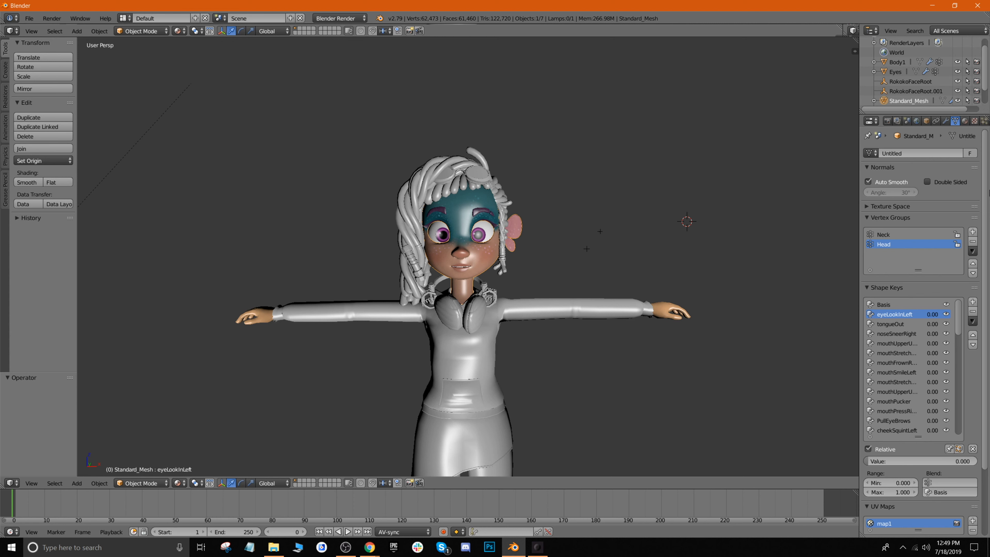
Switch to Blender and import take-1_face_P_AdMIQ8.fbx from the FaceCapture Export folder.
{"action": "left_click", "coordinate": [29, 18]}
{"action": "mouse_move", "coordinate": [55, 203]}
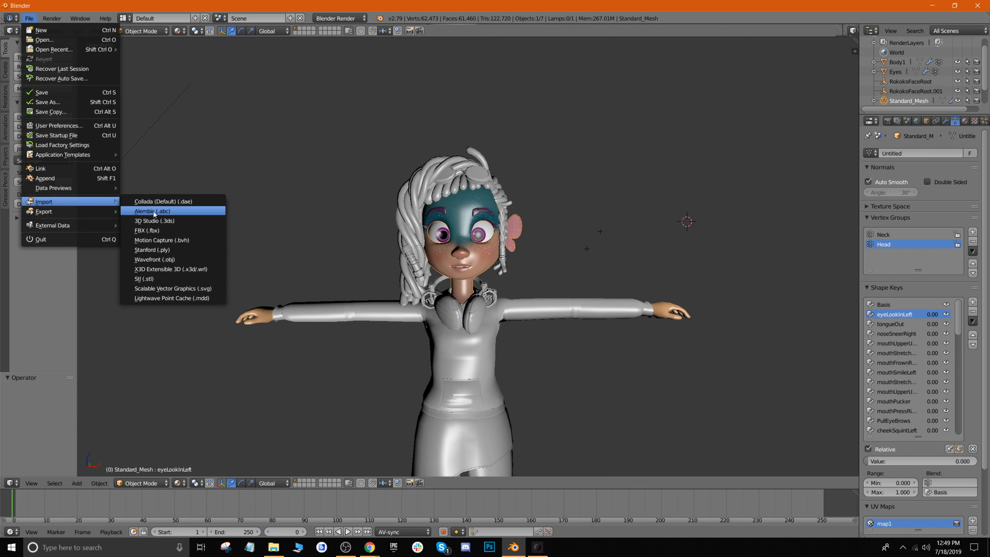
{"action": "left_click", "coordinate": [159, 230]}
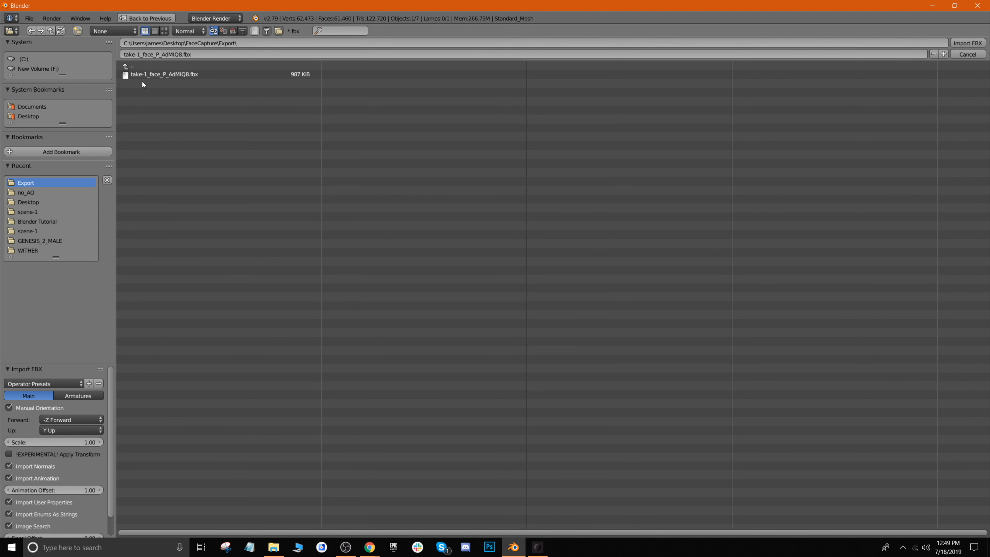
{"action": "left_click", "coordinate": [163, 76]}
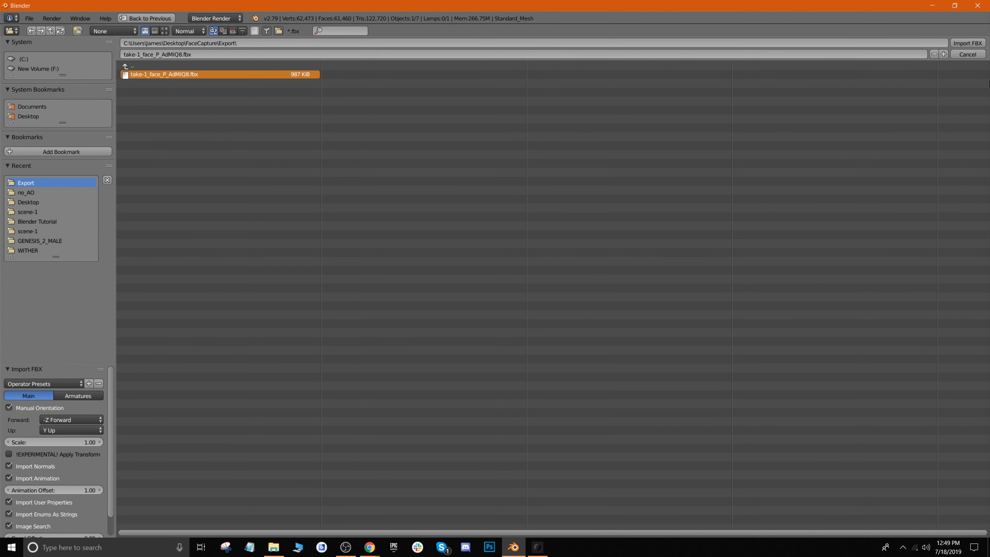
{"action": "left_click", "coordinate": [972, 45]}
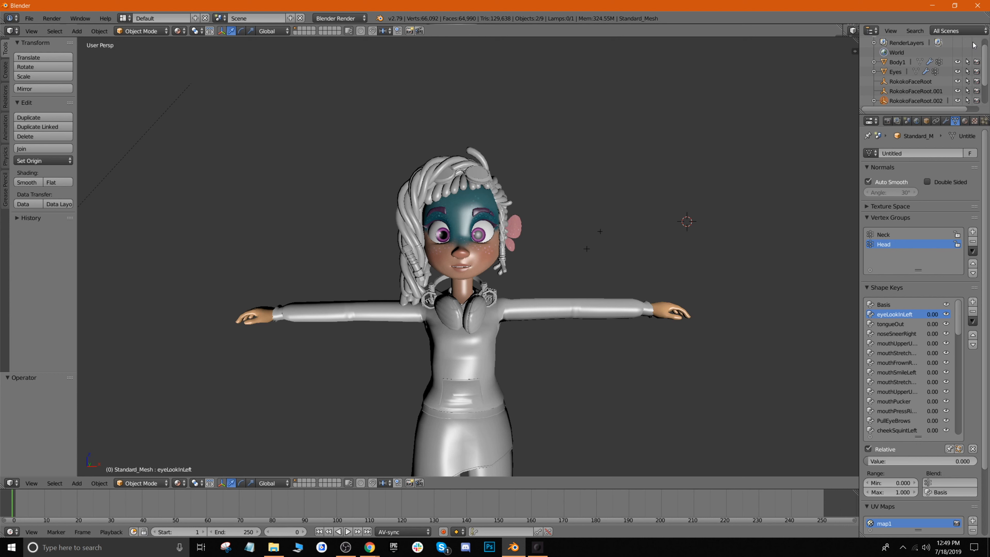
Scale the imported face at the character's feet up uniformly by a factor of about 10.4.
{"action": "middle_click_drag", "start_coordinate": [557, 422], "coordinate": [548, 70], "text": "shift"}
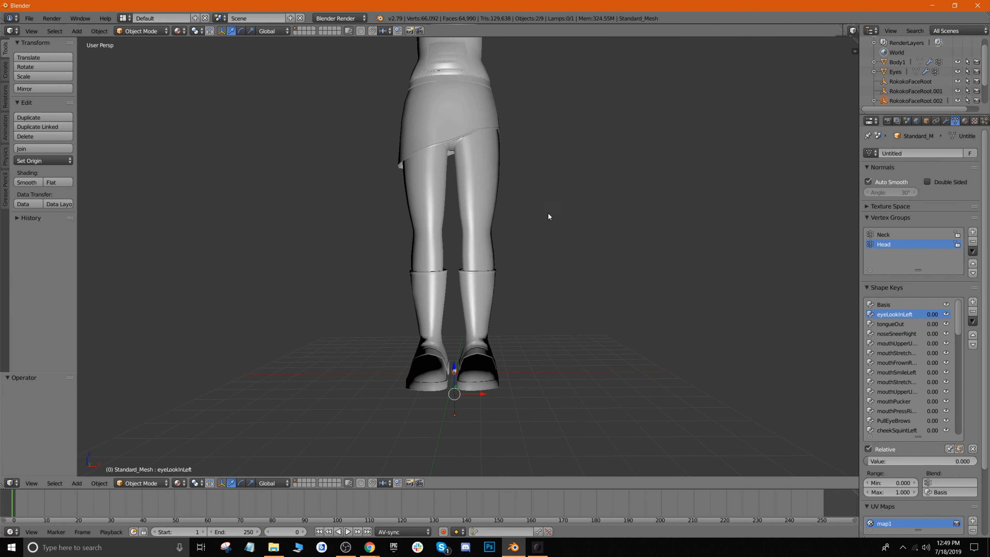
{"action": "middle_click_drag", "start_coordinate": [544, 357], "coordinate": [562, 336], "text": "shift"}
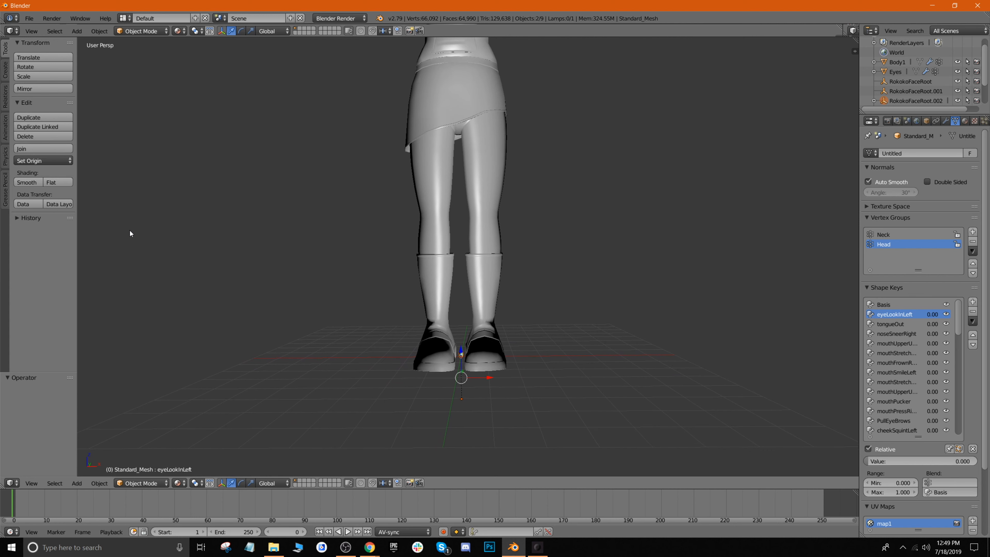
{"action": "left_click", "coordinate": [31, 78]}
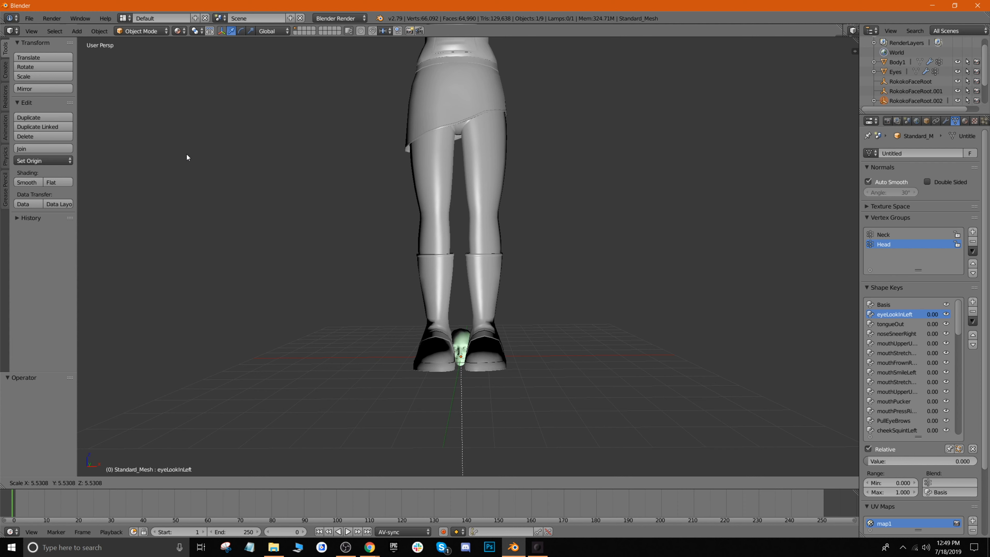
{"action": "left_click", "coordinate": [250, 114]}
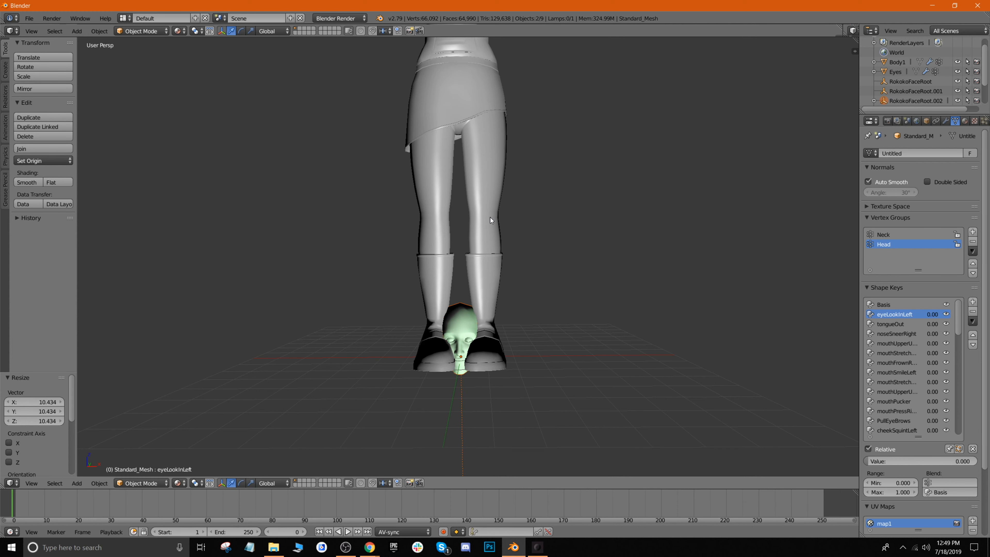
Raise the imported face to the character's head height and shift it about 3.96 units along X, beside the head.
{"action": "scroll", "coordinate": [491, 220], "scroll_direction": "down", "scroll_amount": 3}
{"action": "left_click_drag", "start_coordinate": [467, 407], "coordinate": [468, 287]}
{"action": "left_click_drag", "start_coordinate": [491, 186], "coordinate": [548, 193]}
{"action": "scroll", "coordinate": [513, 132], "scroll_direction": "up", "scroll_amount": 2}
{"action": "scroll", "coordinate": [513, 133], "scroll_direction": "up", "scroll_amount": 6}
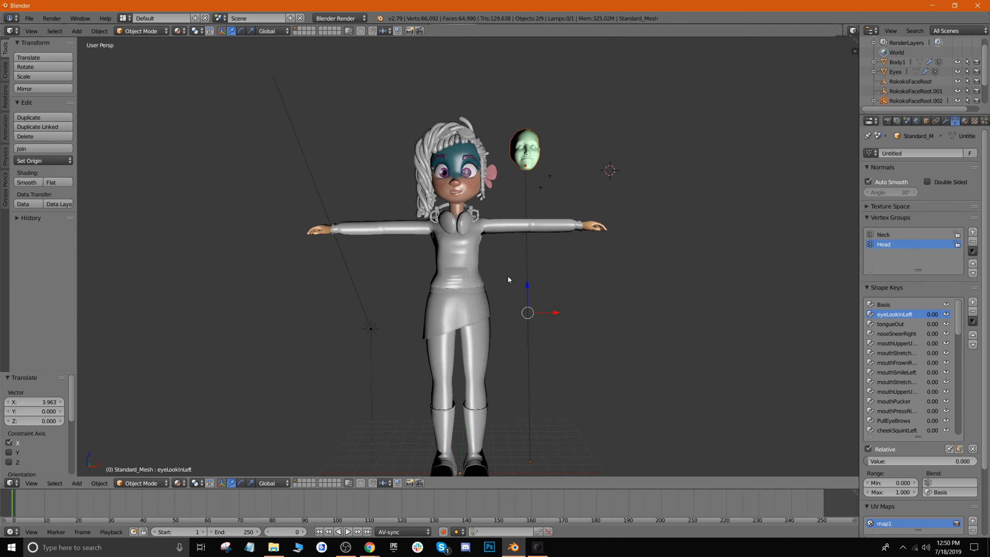
Set the origin of the imported face to the 3D cursor.
{"action": "scroll", "coordinate": [575, 421], "scroll_direction": "down", "scroll_amount": 1}
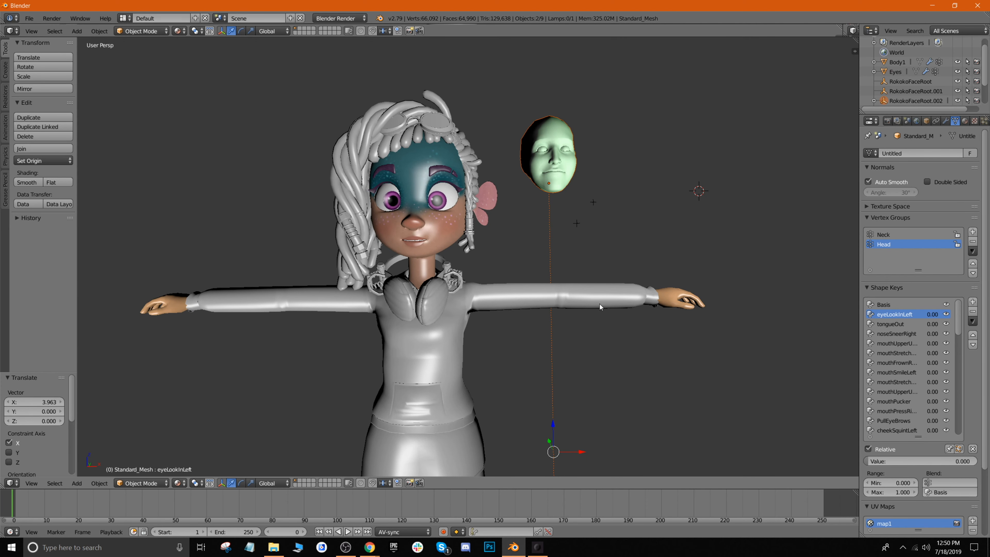
{"action": "middle_click_drag", "start_coordinate": [612, 240], "coordinate": [570, 214]}
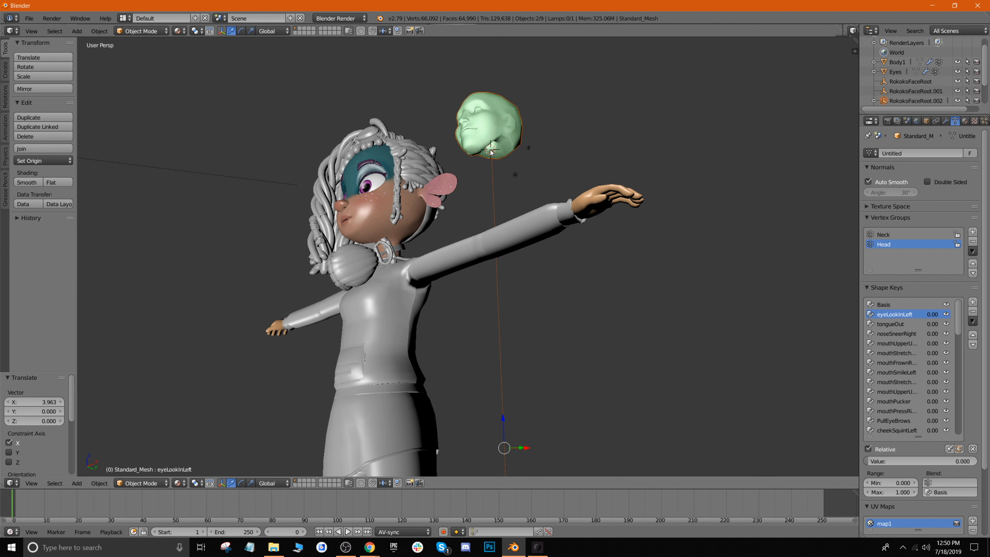
{"action": "key", "text": "space"}
{"action": "type", "text": "Set Origi"}
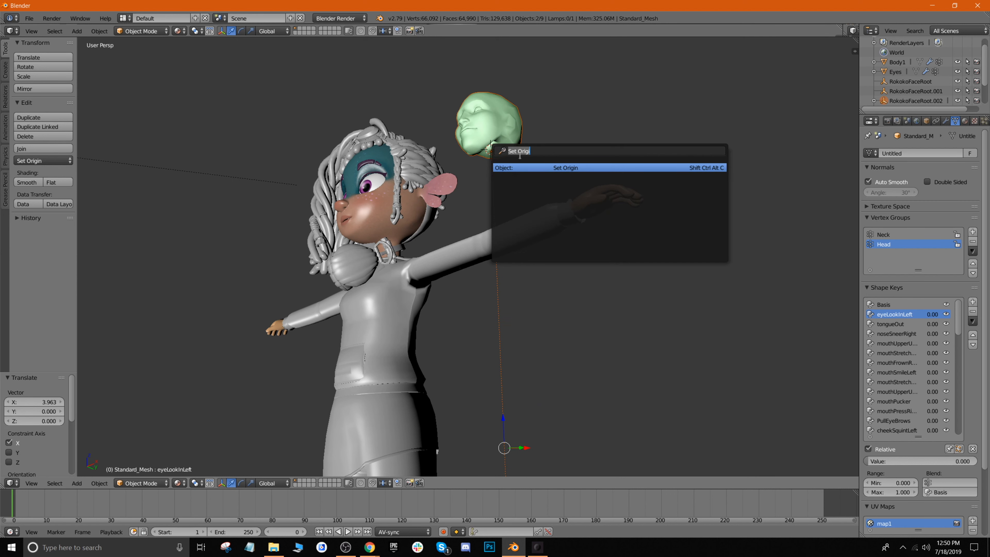
{"action": "left_click", "coordinate": [572, 168]}
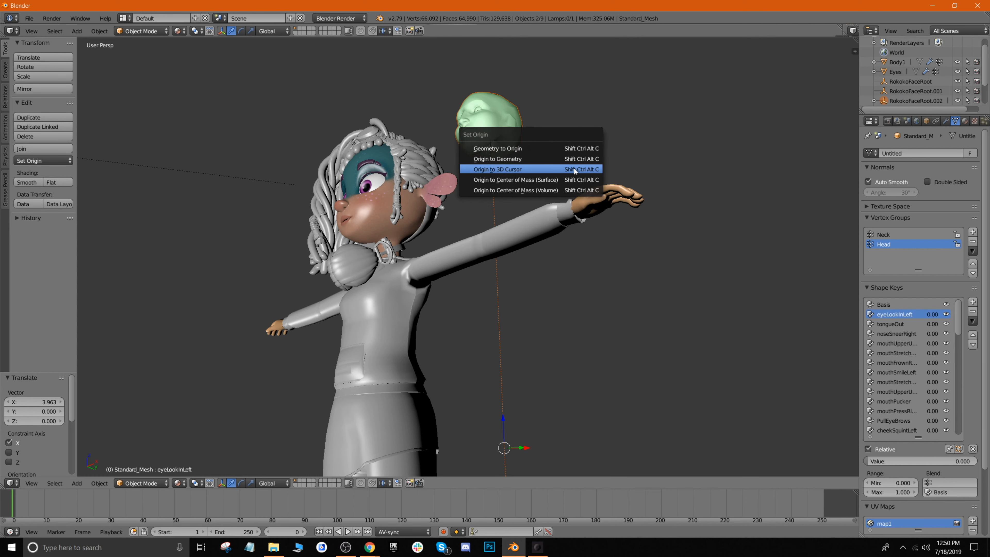
{"action": "left_click", "coordinate": [503, 172]}
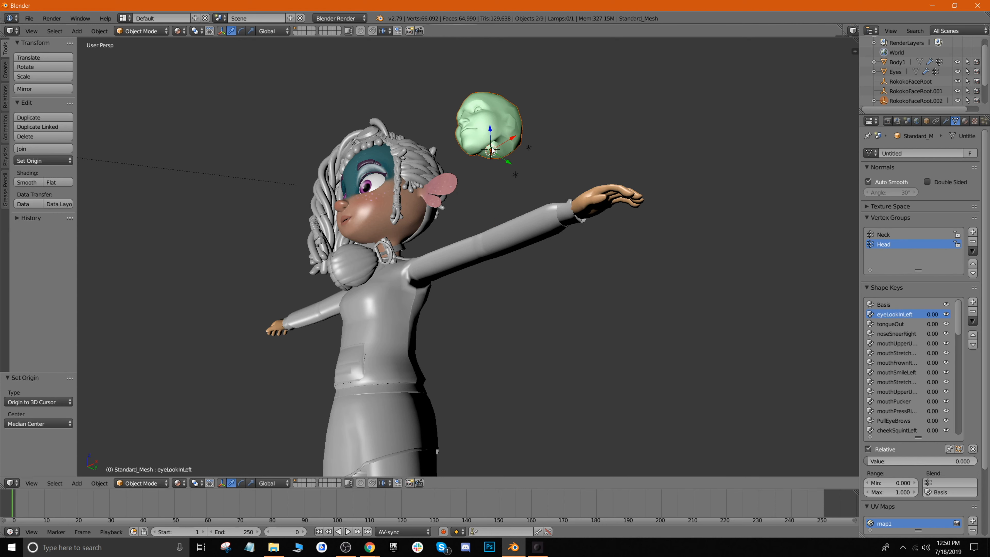
Lower the imported face slightly and shift it by about -0.396 along X, closer to the character's head.
{"action": "middle_click_drag", "start_coordinate": [497, 165], "coordinate": [539, 200]}
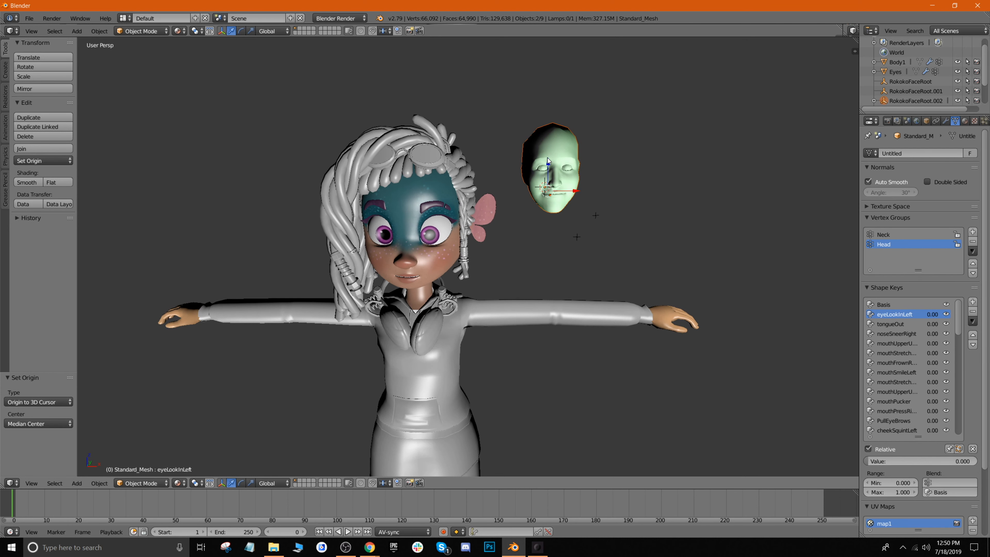
{"action": "left_click_drag", "start_coordinate": [547, 158], "coordinate": [548, 198]}
{"action": "left_click_drag", "start_coordinate": [575, 232], "coordinate": [559, 234]}
{"action": "scroll", "coordinate": [513, 265], "scroll_direction": "up", "scroll_amount": 3}
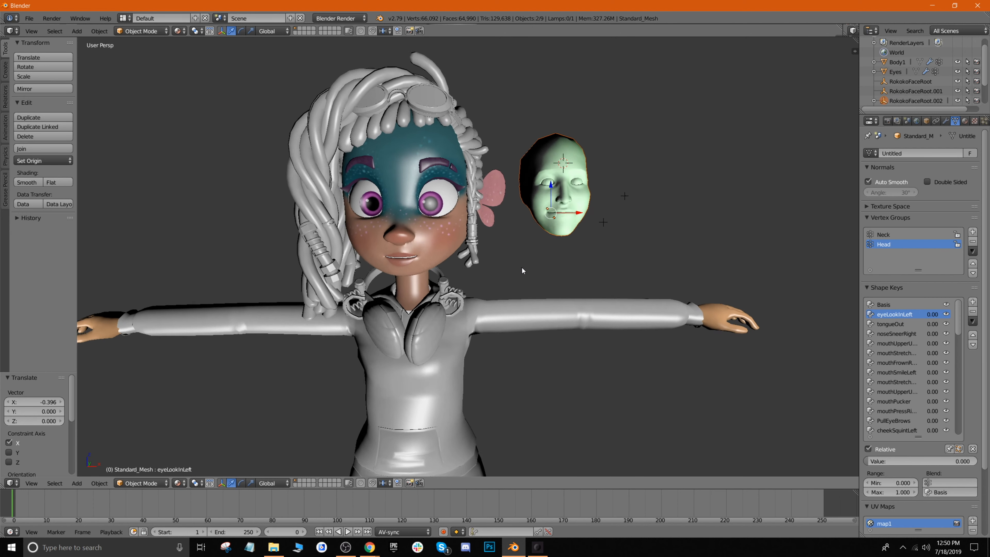
{"action": "scroll", "coordinate": [521, 266], "scroll_direction": "up", "scroll_amount": 2}
{"action": "scroll", "coordinate": [515, 249], "scroll_direction": "down", "scroll_amount": 2}
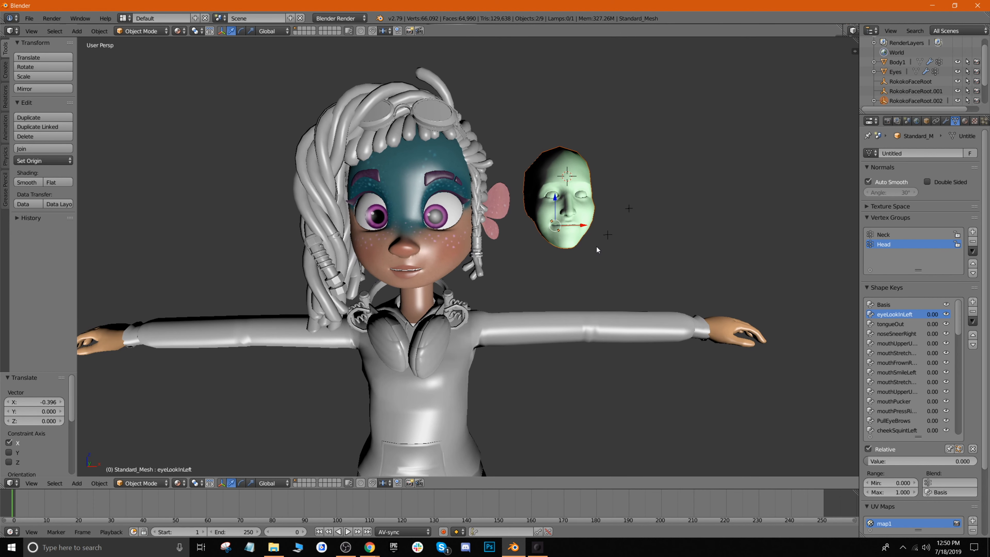
Select the captured face mesh, set the animation's end frame to 900 and fit the whole range in the timeline.
{"action": "right_click", "coordinate": [550, 157]}
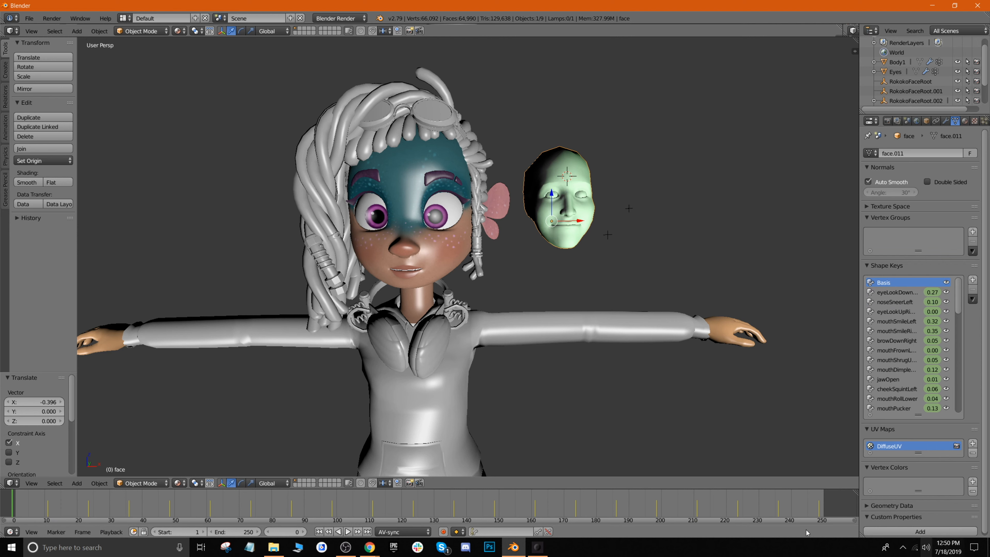
{"action": "left_click", "coordinate": [248, 533]}
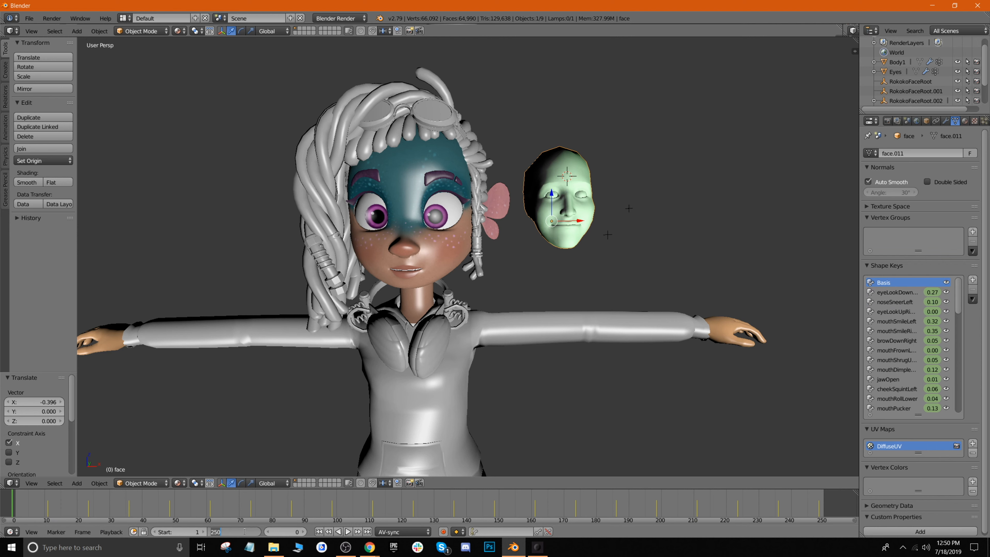
{"action": "type", "text": "900"}
{"action": "key", "text": "Return"}
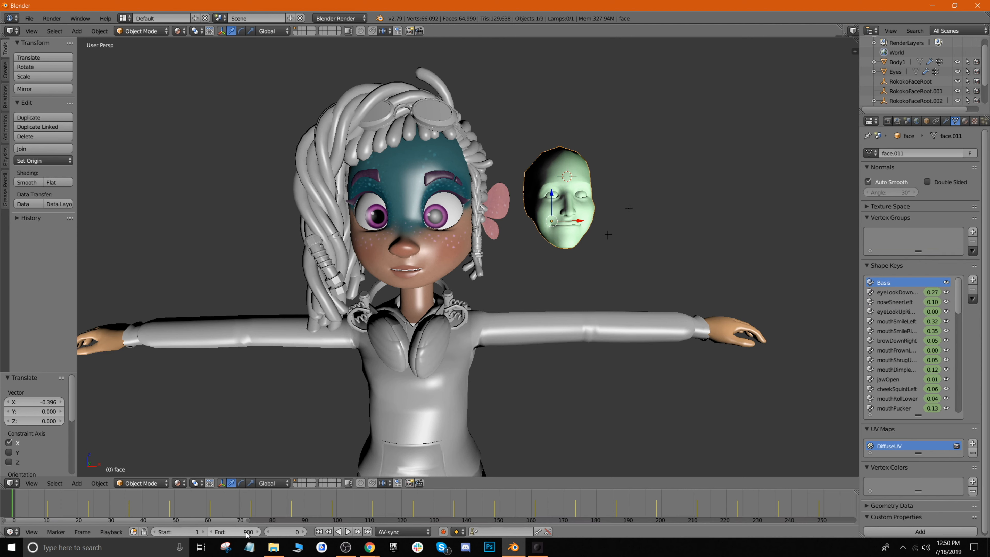
{"action": "key", "text": "Home"}
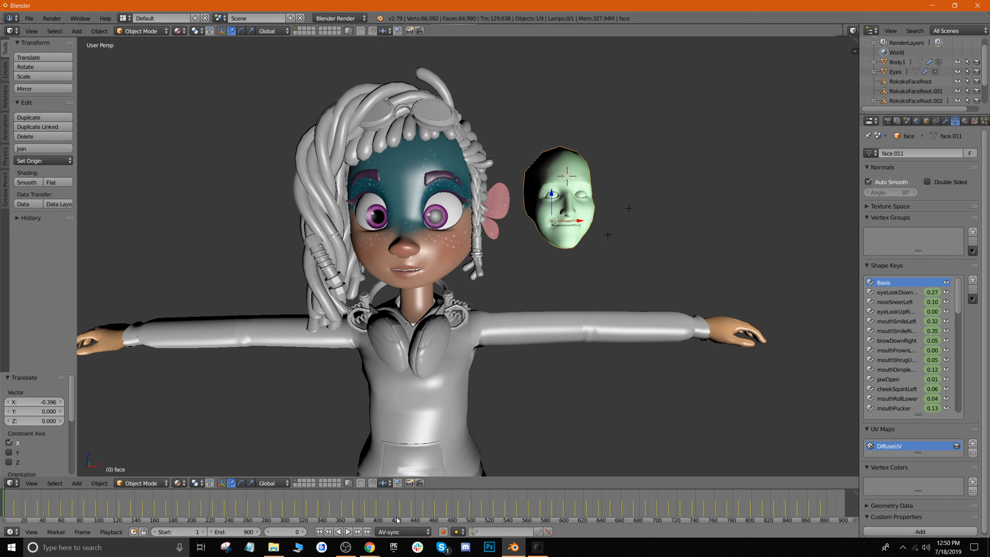
Play the captured face animation, switching the sync mode to No Sync and back to AV-sync.
{"action": "left_click", "coordinate": [347, 532]}
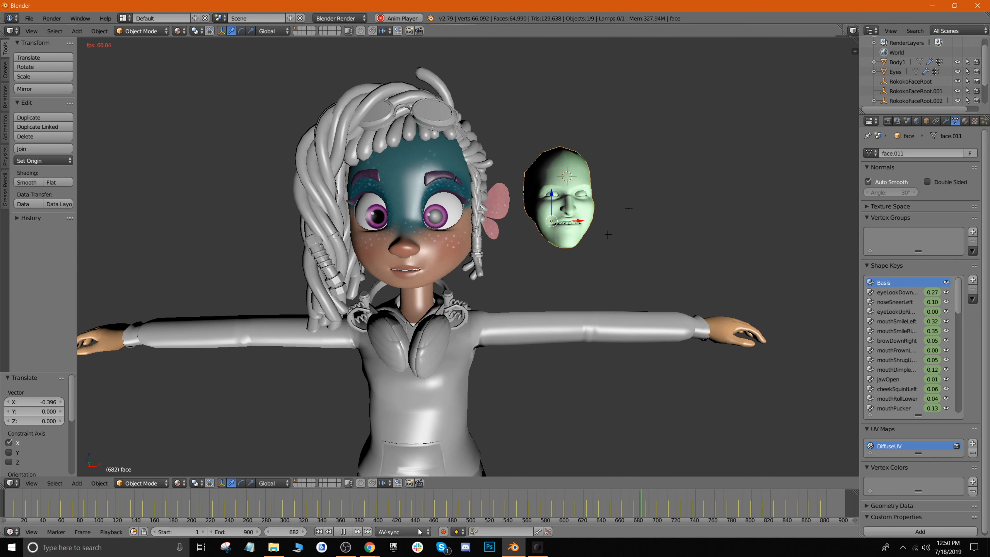
{"action": "left_click", "coordinate": [404, 532]}
{"action": "left_click", "coordinate": [389, 520]}
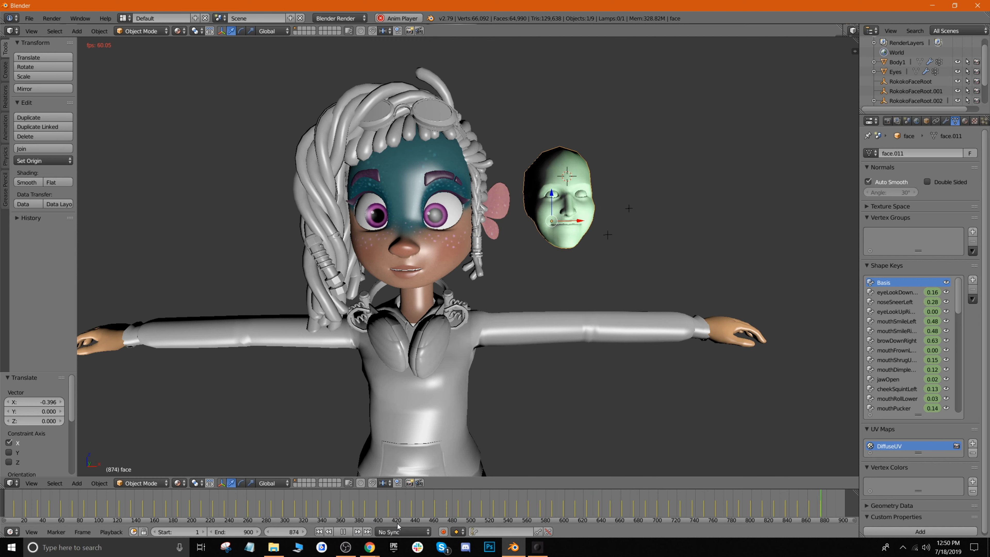
{"action": "left_click", "coordinate": [399, 532]}
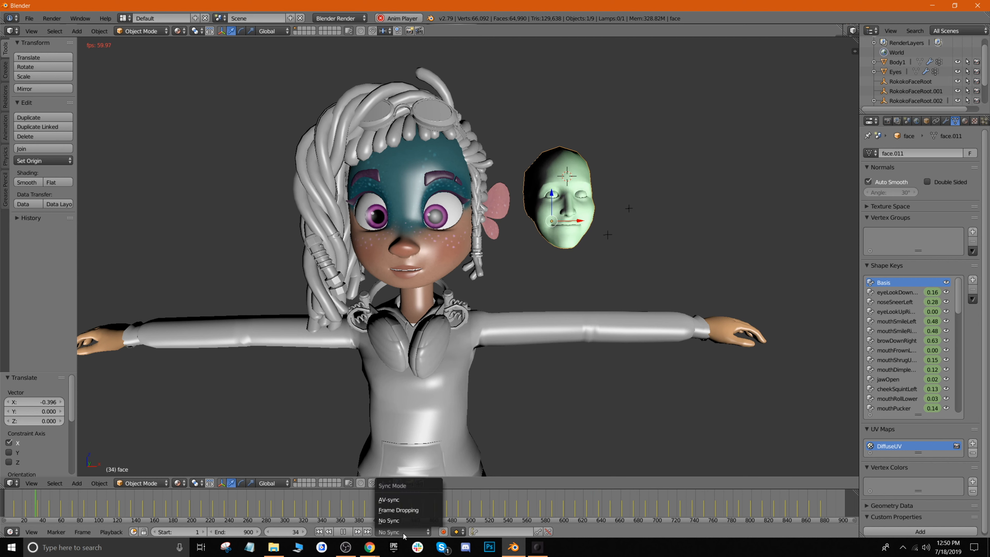
{"action": "left_click", "coordinate": [397, 501]}
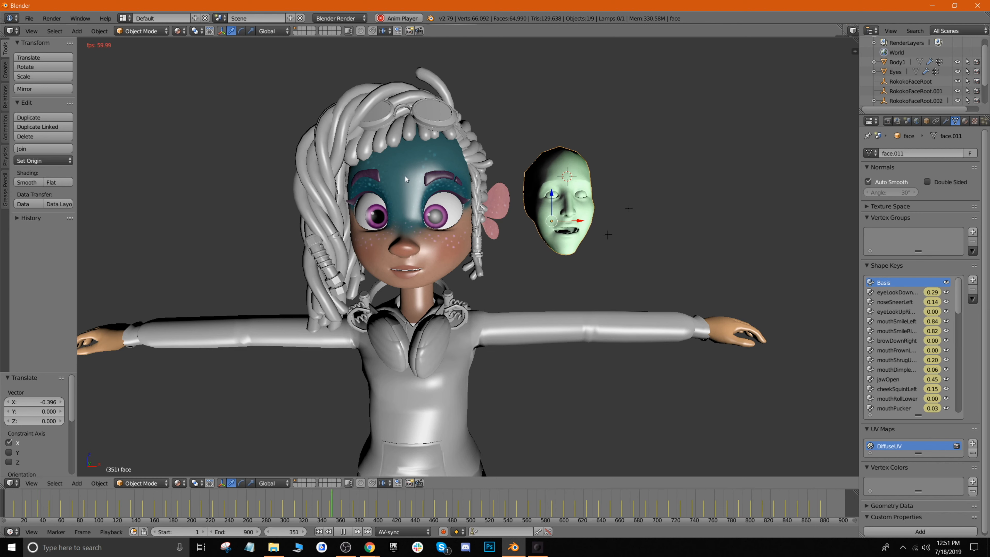
Select the character's head mesh, look through its full list of shape keys and stop the playback.
{"action": "right_click", "coordinate": [405, 186]}
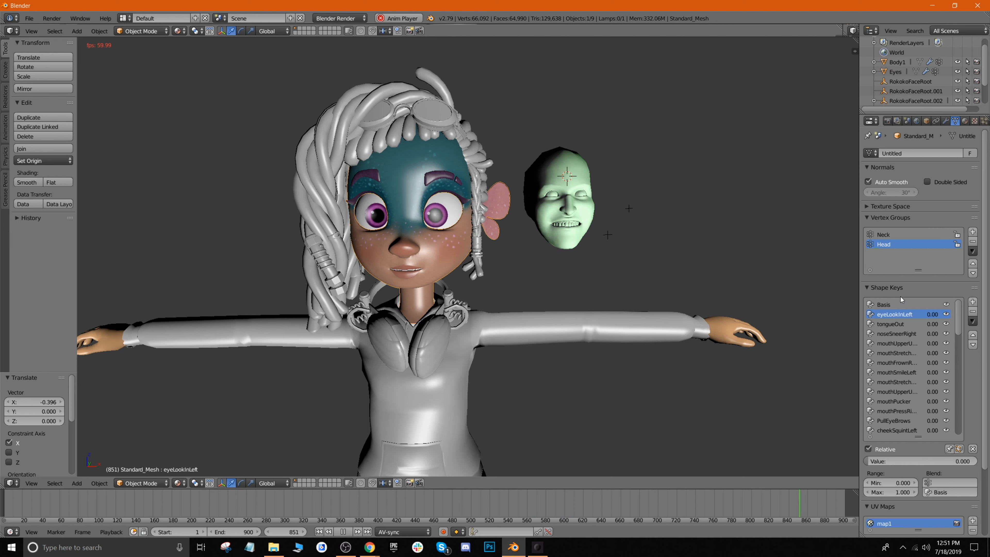
{"action": "scroll", "coordinate": [912, 325], "scroll_direction": "down", "scroll_amount": 3}
{"action": "scroll", "coordinate": [918, 331], "scroll_direction": "down", "scroll_amount": 20}
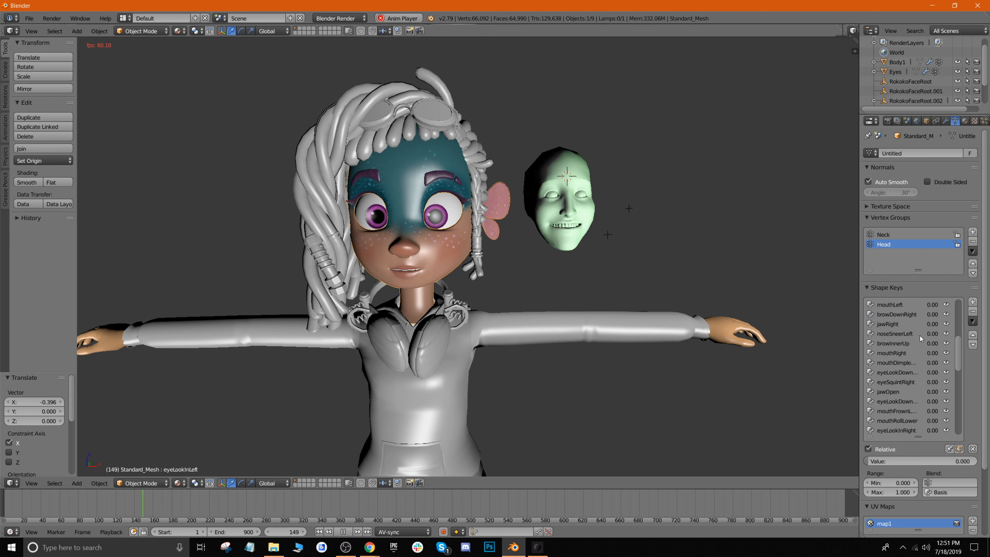
{"action": "scroll", "coordinate": [927, 354], "scroll_direction": "up", "scroll_amount": 20}
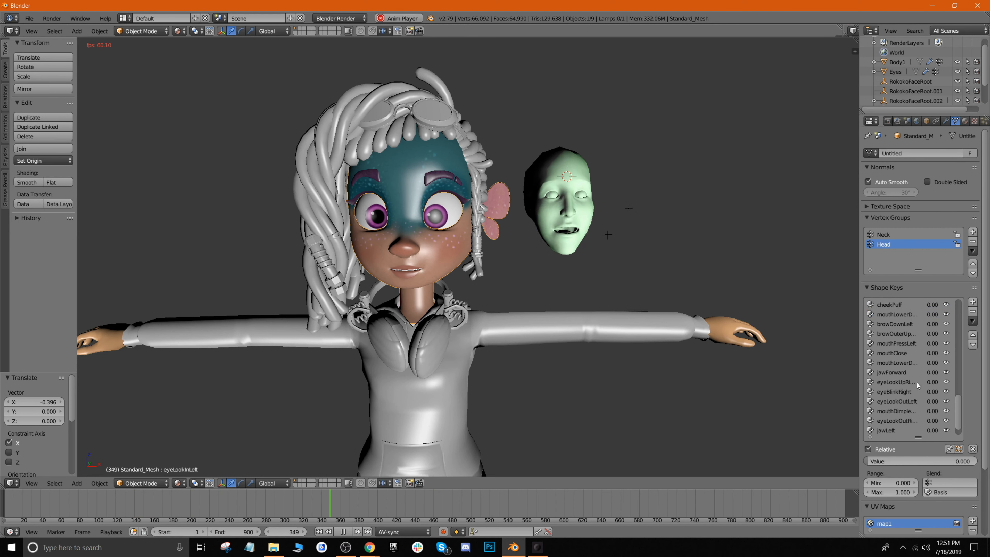
{"action": "scroll", "coordinate": [930, 343], "scroll_direction": "up", "scroll_amount": 2}
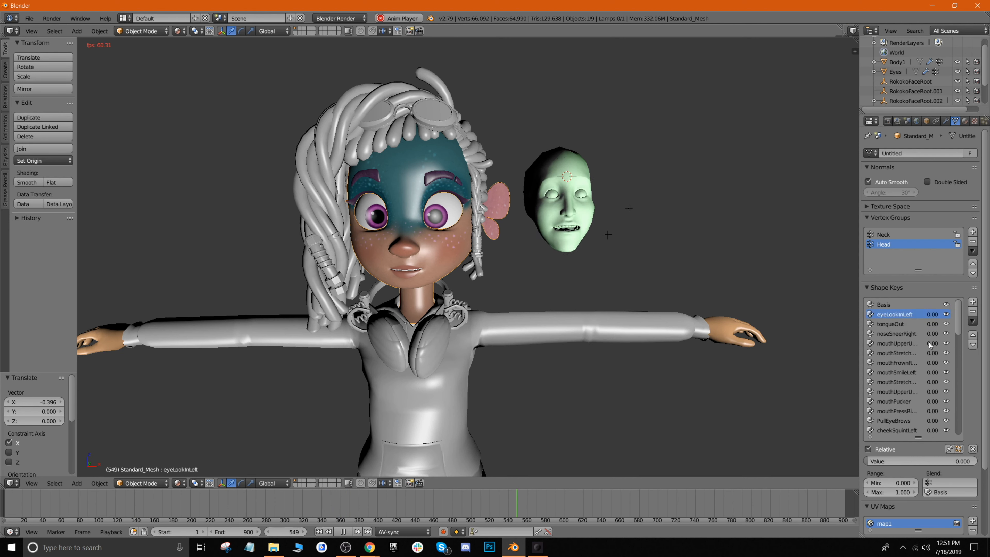
{"action": "left_click", "coordinate": [343, 532]}
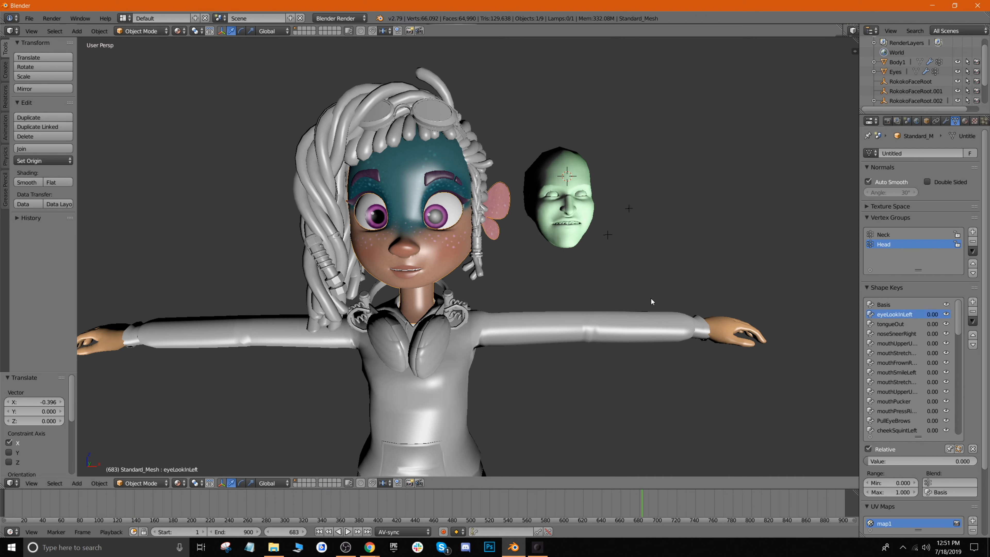
Compare the captured face's shape keys with those of the character's head, leaving the head selected and the timeline at frame 0.
{"action": "right_click", "coordinate": [563, 169]}
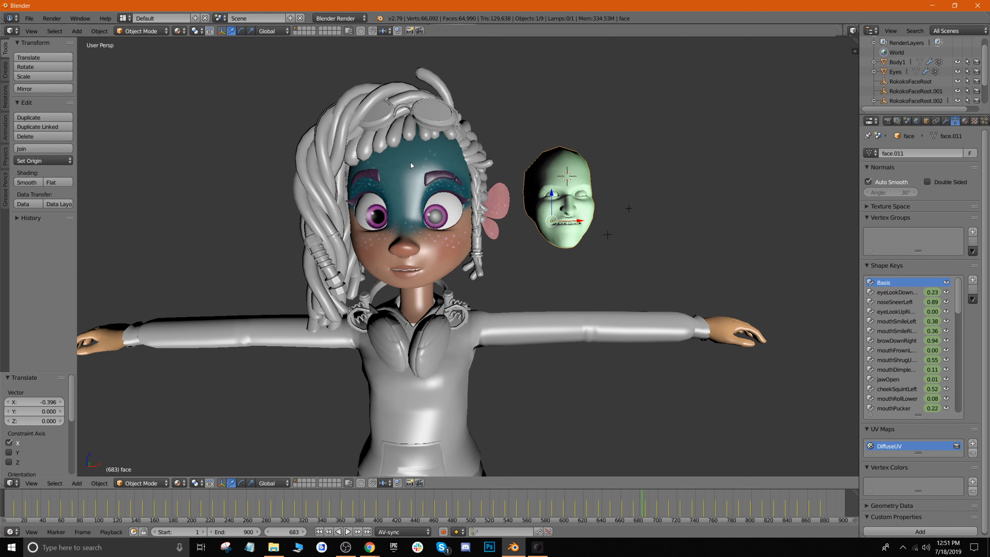
{"action": "right_click", "coordinate": [403, 166]}
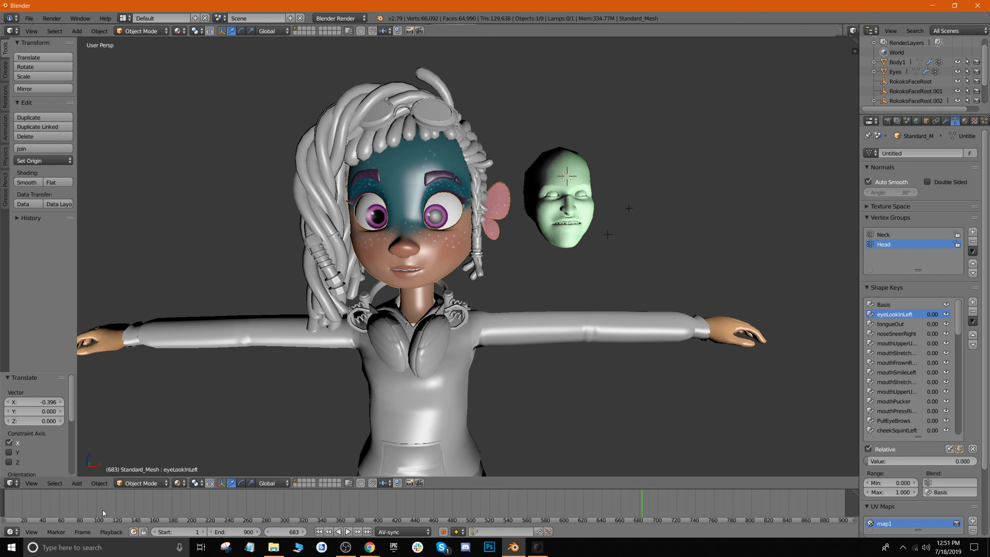
{"action": "key", "text": "shift+Left"}
{"action": "key", "text": "alt+a"}
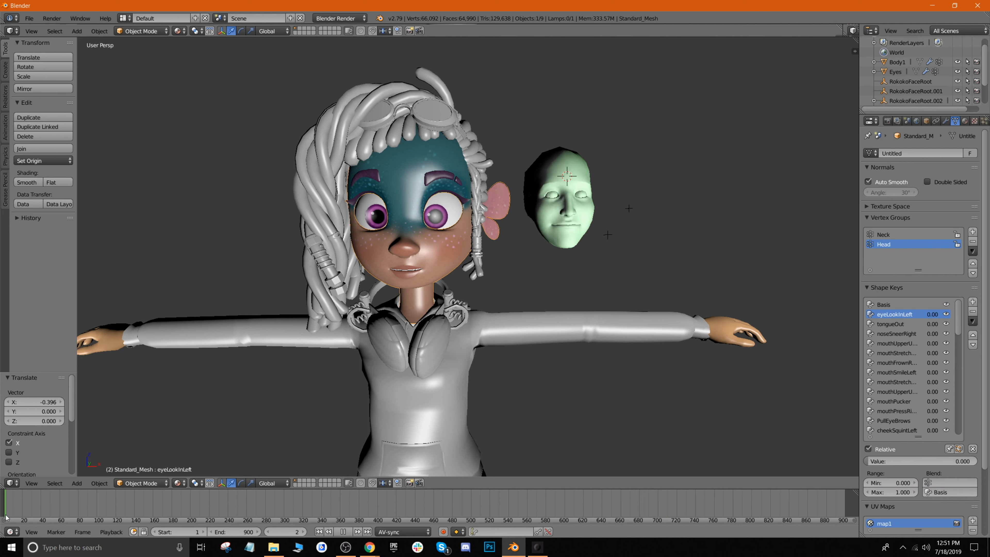
{"action": "key", "text": "Escape"}
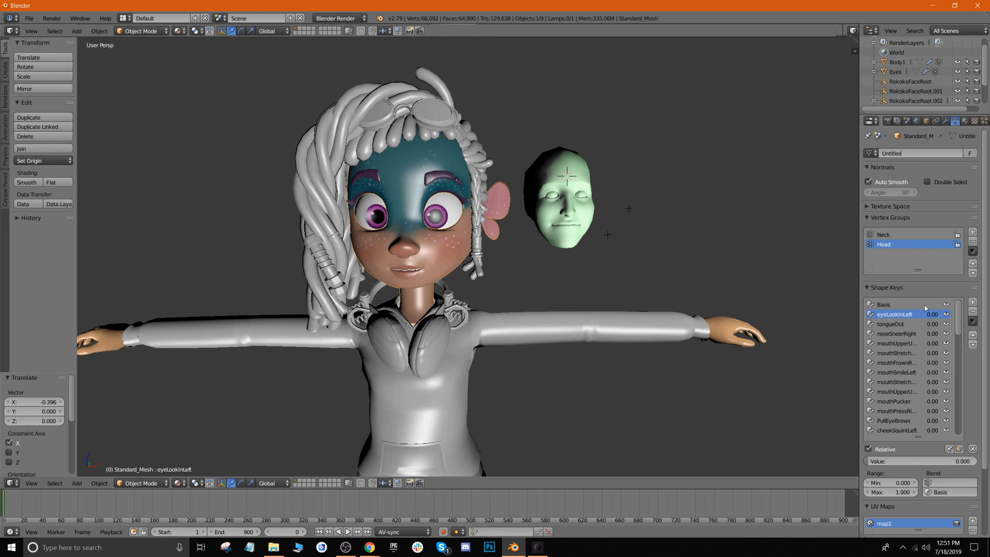
Review the head's shape key list, then keyframe eyeLookInLeft, tongueOut, noseSneerRight and the following mouthUpper key at value 0 on frame 0.
{"action": "scroll", "coordinate": [926, 316], "scroll_direction": "down", "scroll_amount": 1}
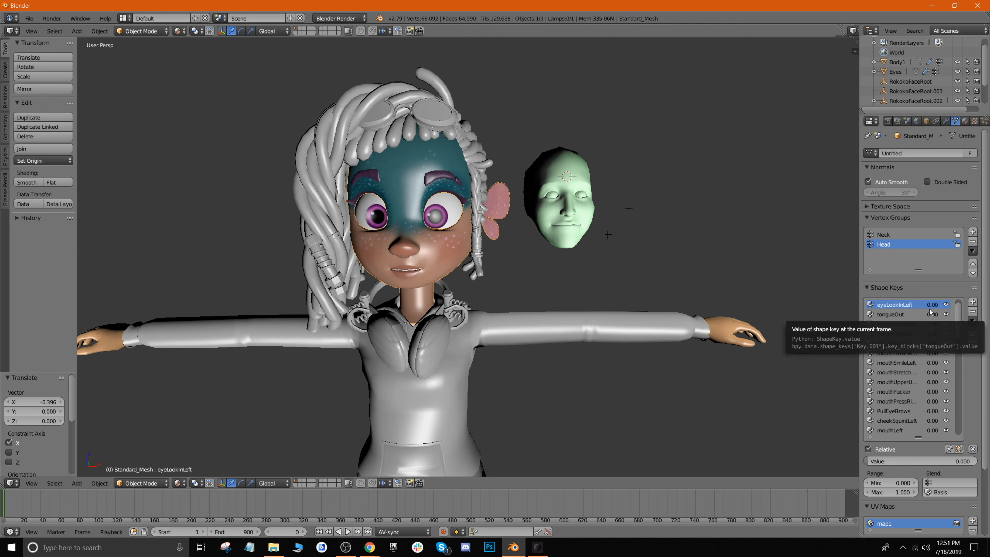
{"action": "scroll", "coordinate": [927, 319], "scroll_direction": "down", "scroll_amount": 8}
{"action": "scroll", "coordinate": [922, 326], "scroll_direction": "up", "scroll_amount": 9}
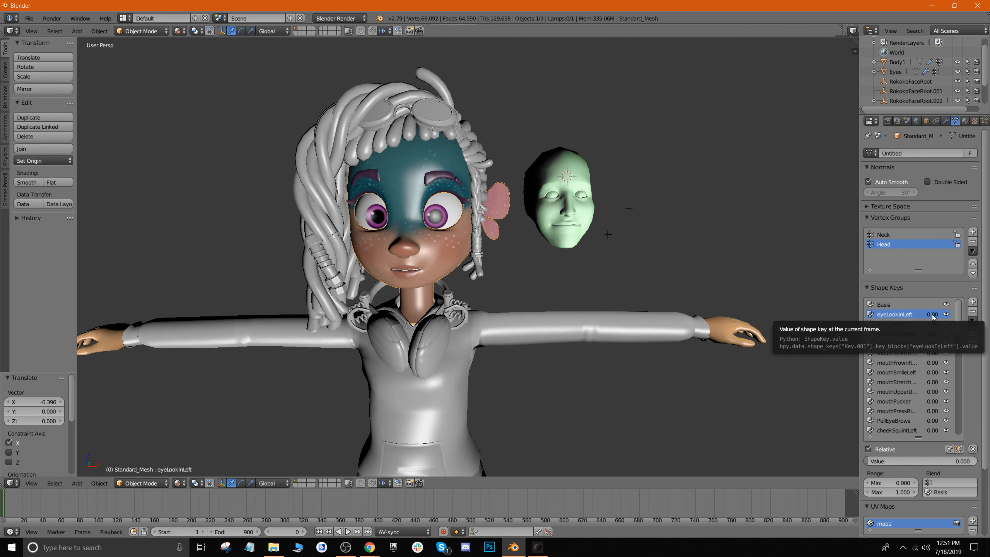
{"action": "right_click", "coordinate": [933, 315]}
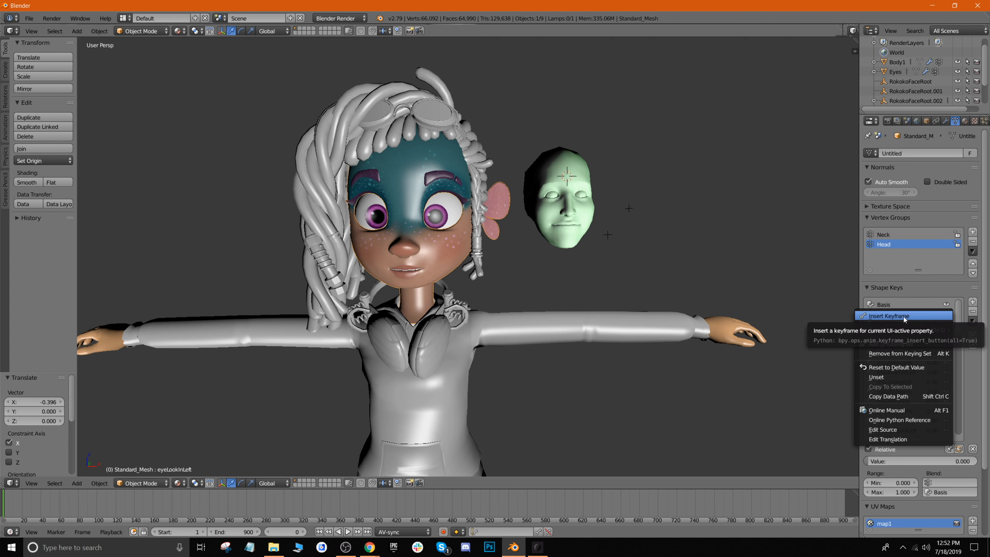
{"action": "left_click", "coordinate": [904, 316]}
{"action": "right_click", "coordinate": [934, 326]}
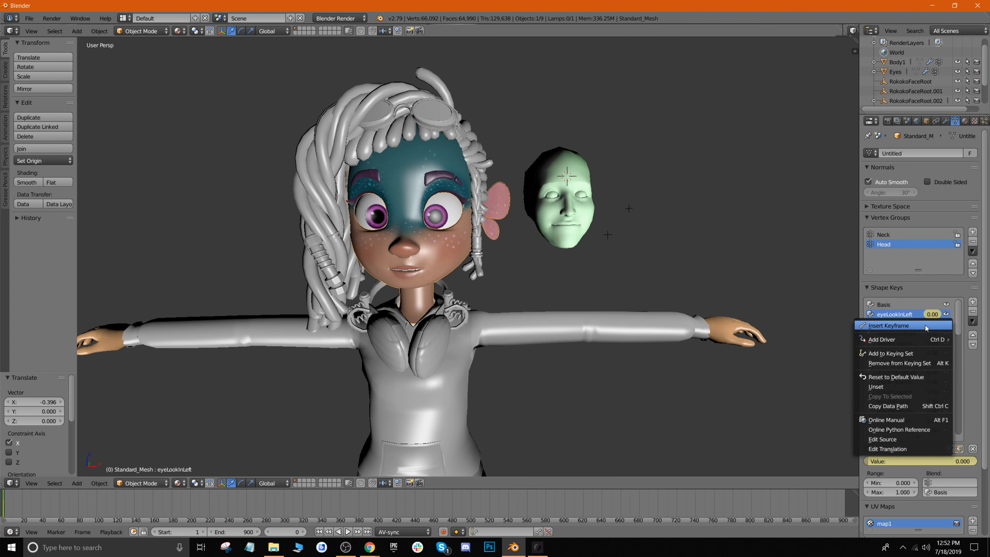
{"action": "left_click", "coordinate": [926, 327]}
{"action": "right_click", "coordinate": [929, 334]}
{"action": "left_click", "coordinate": [930, 334]}
{"action": "right_click", "coordinate": [933, 346]}
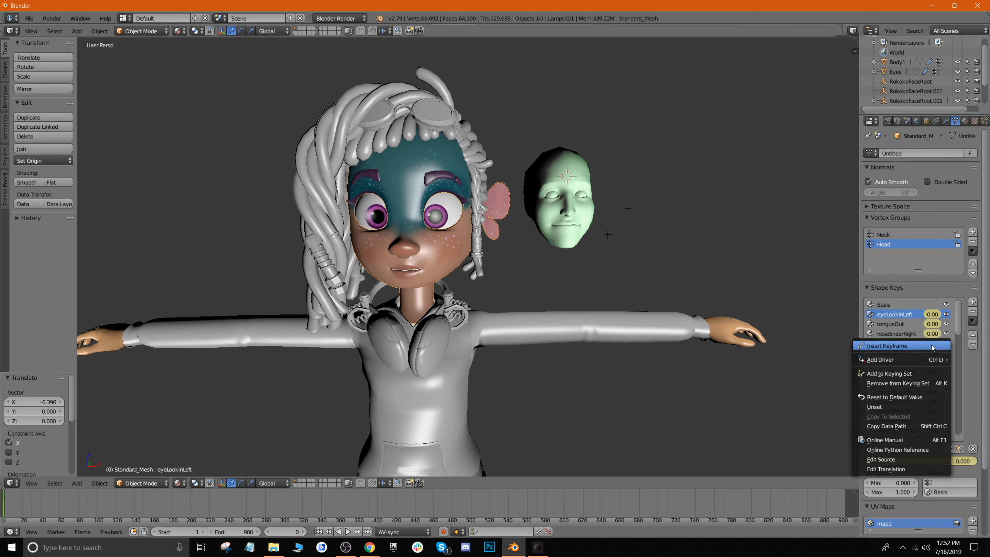
{"action": "left_click", "coordinate": [932, 345]}
Insert keyframes at frame 0 for the head's mouth shape keys from the first mouthStretch key down to mouthPressRight.
{"action": "right_click", "coordinate": [928, 354]}
{"action": "left_click", "coordinate": [929, 355]}
{"action": "right_click", "coordinate": [931, 373]}
{"action": "left_click", "coordinate": [931, 374]}
{"action": "right_click", "coordinate": [931, 402]}
{"action": "left_click", "coordinate": [932, 402]}
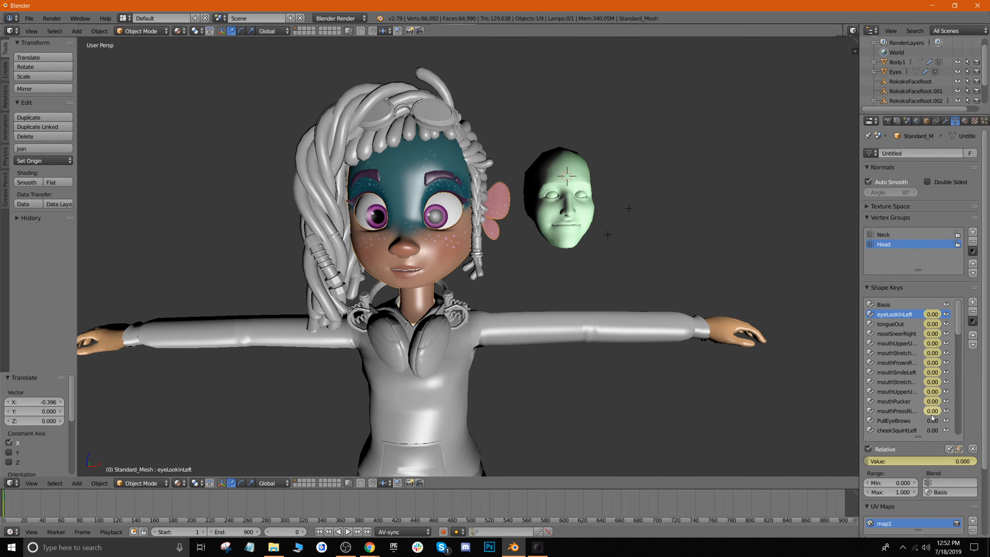
Continue keyframing the head's shape keys at frame 0, from PullEyeBrows down through jawOpen, eyeLookInRight, mouthFunnel and CorrectiveAngry.
{"action": "scroll", "coordinate": [932, 413], "scroll_direction": "down", "scroll_amount": 5}
{"action": "right_click", "coordinate": [934, 402]}
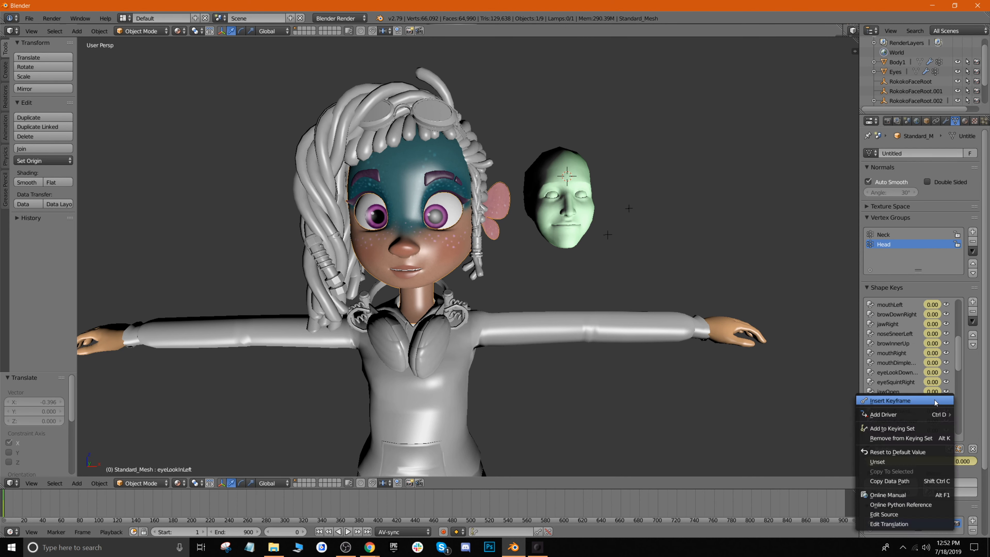
{"action": "left_click", "coordinate": [935, 401]}
{"action": "scroll", "coordinate": [932, 398], "scroll_direction": "down", "scroll_amount": 2}
{"action": "right_click", "coordinate": [932, 398]}
{"action": "left_click", "coordinate": [933, 398]}
{"action": "right_click", "coordinate": [932, 401]}
{"action": "left_click", "coordinate": [932, 401]}
{"action": "right_click", "coordinate": [931, 392]}
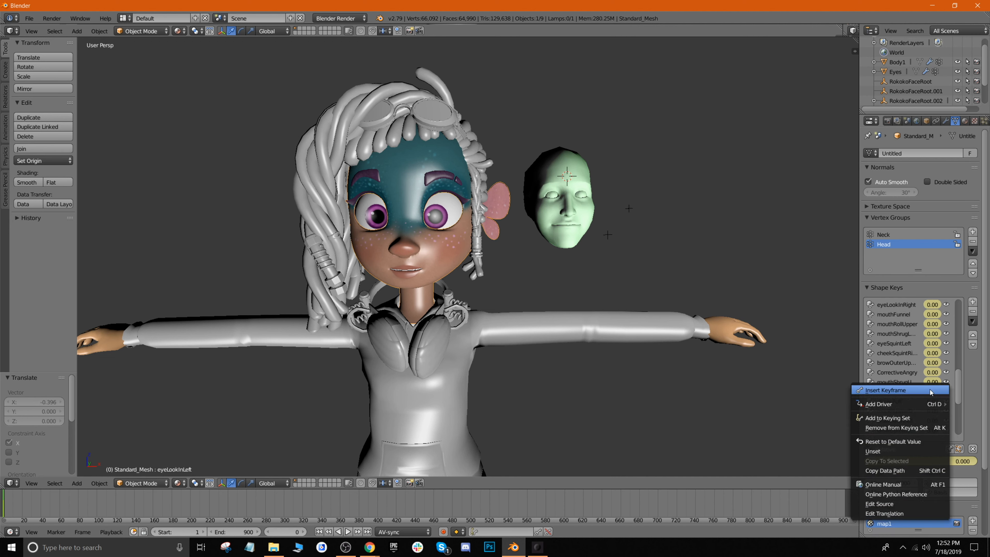
{"action": "left_click", "coordinate": [931, 390]}
Insert frame 0 keyframes for the head's remaining shape keys, down to mouthSmileRight at the end of the list.
{"action": "scroll", "coordinate": [932, 394], "scroll_direction": "down", "scroll_amount": 2}
{"action": "right_click", "coordinate": [931, 397]}
{"action": "left_click", "coordinate": [929, 398]}
{"action": "right_click", "coordinate": [927, 392]}
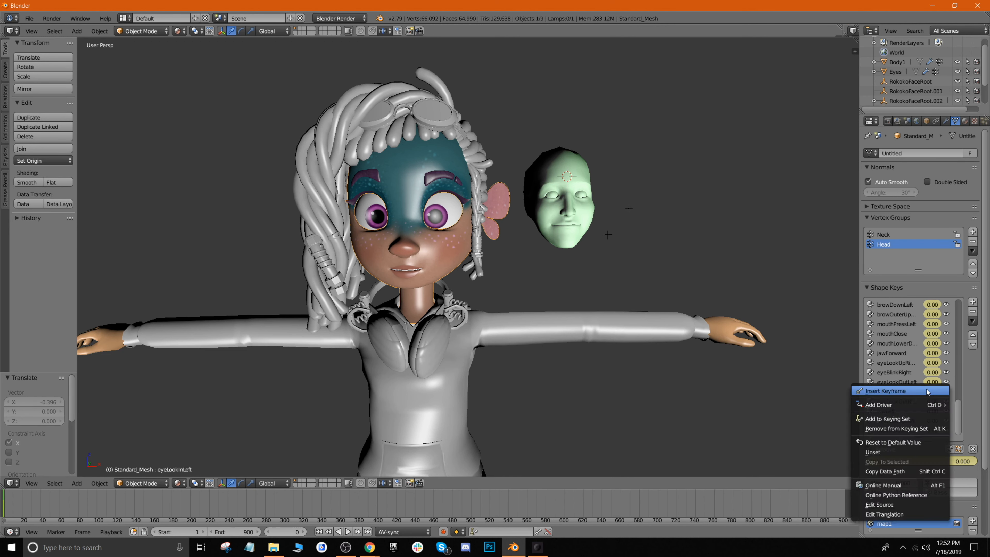
{"action": "left_click", "coordinate": [927, 392]}
{"action": "right_click", "coordinate": [925, 402]}
{"action": "left_click", "coordinate": [924, 402]}
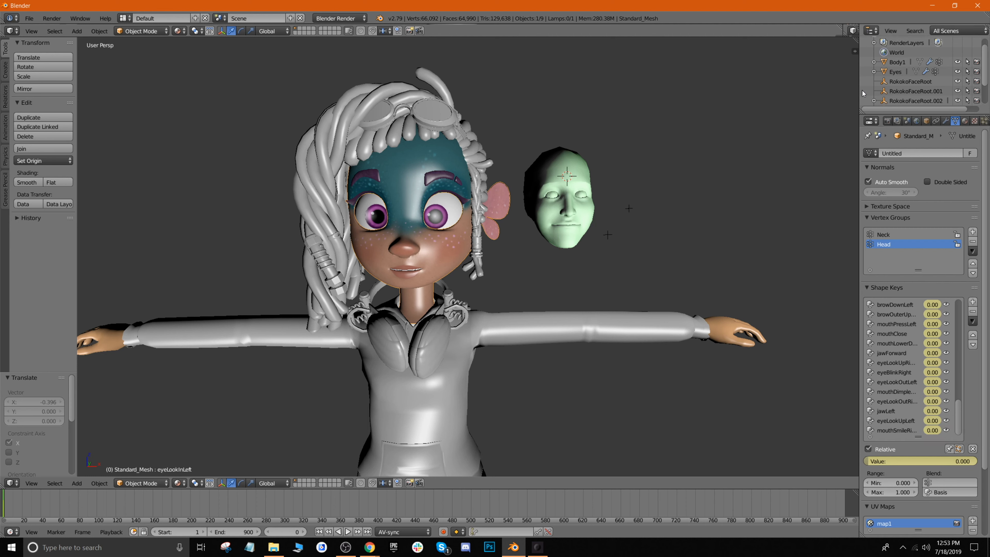
Select the Eyes object and set its eyeLookInLeft, eyeLookDownLeft, eyeLookInRight and eyeLookDownRight shape keys to 0.
{"action": "left_click", "coordinate": [895, 73]}
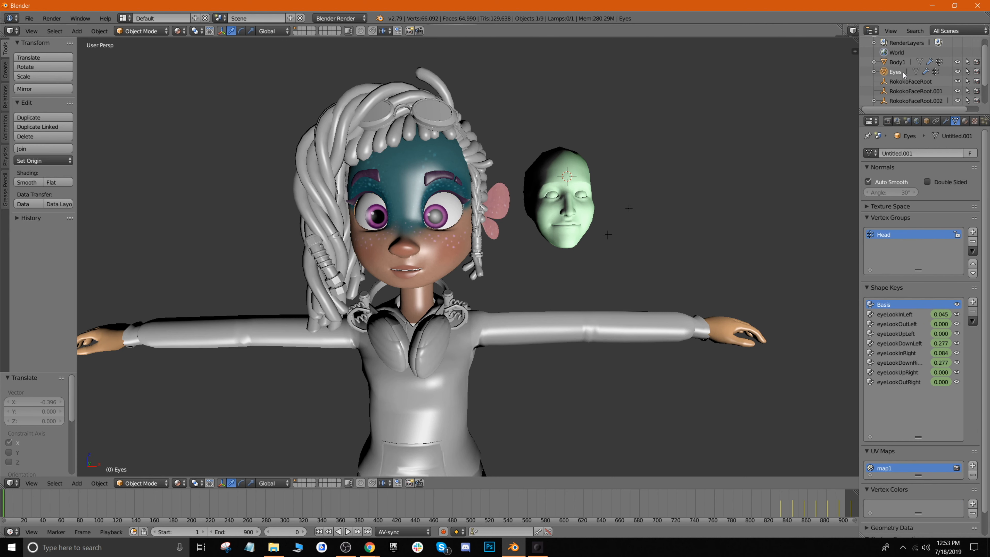
{"action": "left_click", "coordinate": [941, 314]}
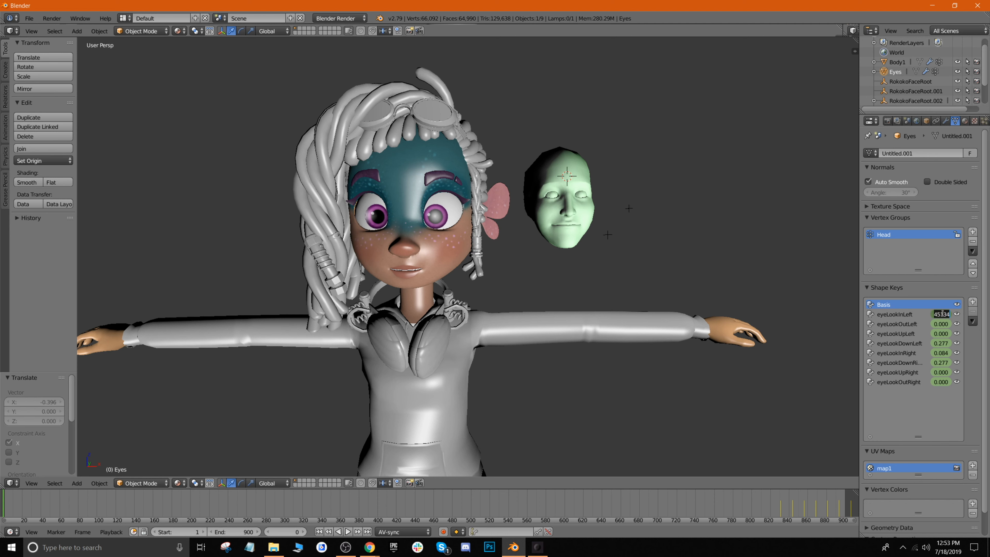
{"action": "type", "text": "0"}
{"action": "key", "text": "Return"}
{"action": "left_click", "coordinate": [941, 344]}
{"action": "type", "text": "0"}
{"action": "key", "text": "Return"}
{"action": "left_click", "coordinate": [942, 354]}
{"action": "type", "text": "0"}
{"action": "key", "text": "Return"}
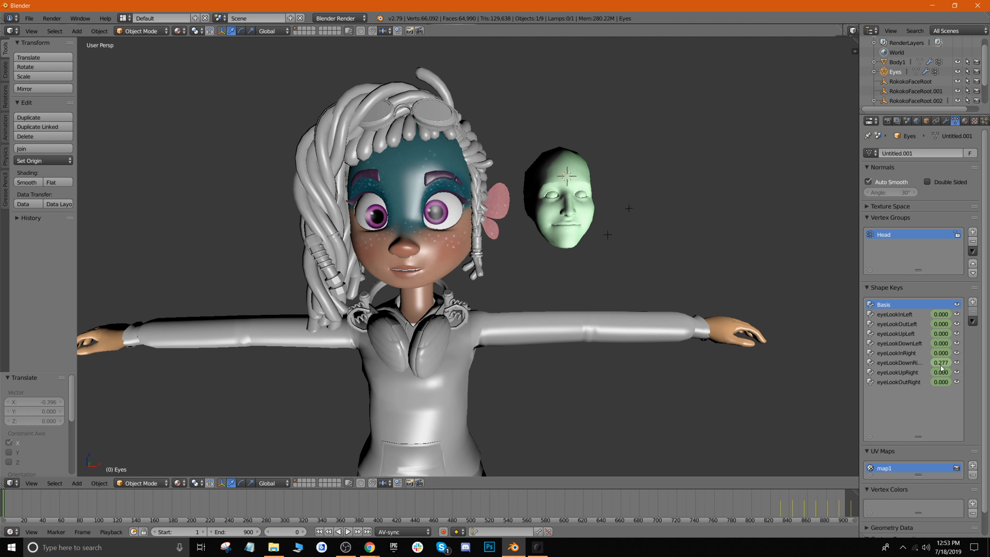
Insert frame 0 keyframes for the Eyes' eyeLookInLeft, eyeLookOutLeft, eyeLookUpLeft and eyeLookDownLeft shape keys.
{"action": "right_click", "coordinate": [942, 315]}
{"action": "left_click", "coordinate": [935, 314]}
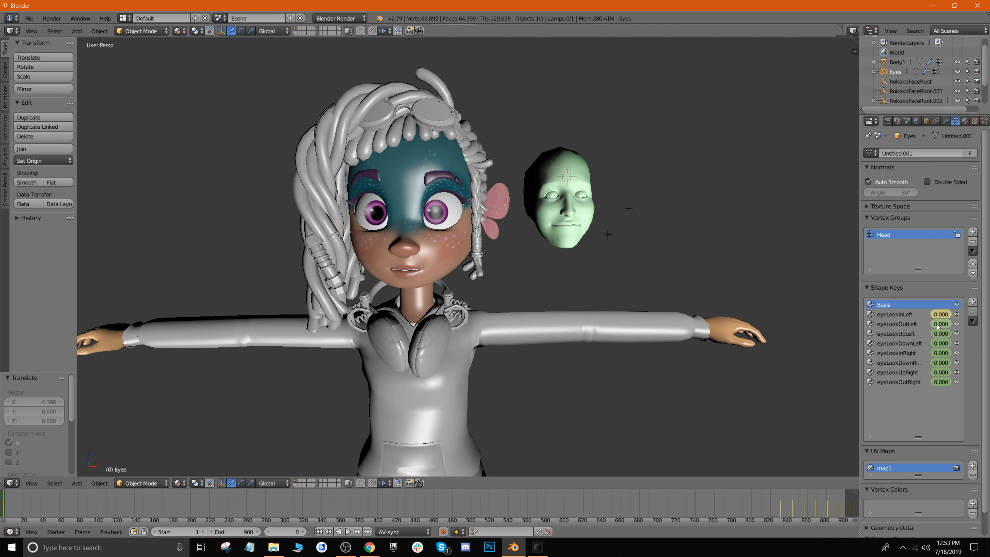
{"action": "right_click", "coordinate": [937, 325]}
{"action": "left_click", "coordinate": [937, 324]}
{"action": "right_click", "coordinate": [939, 334]}
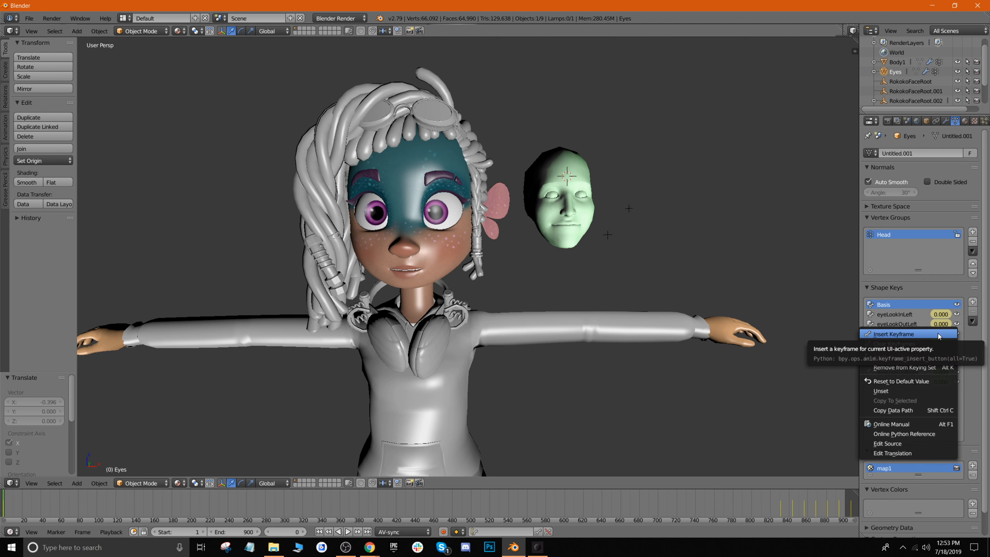
{"action": "left_click", "coordinate": [936, 334]}
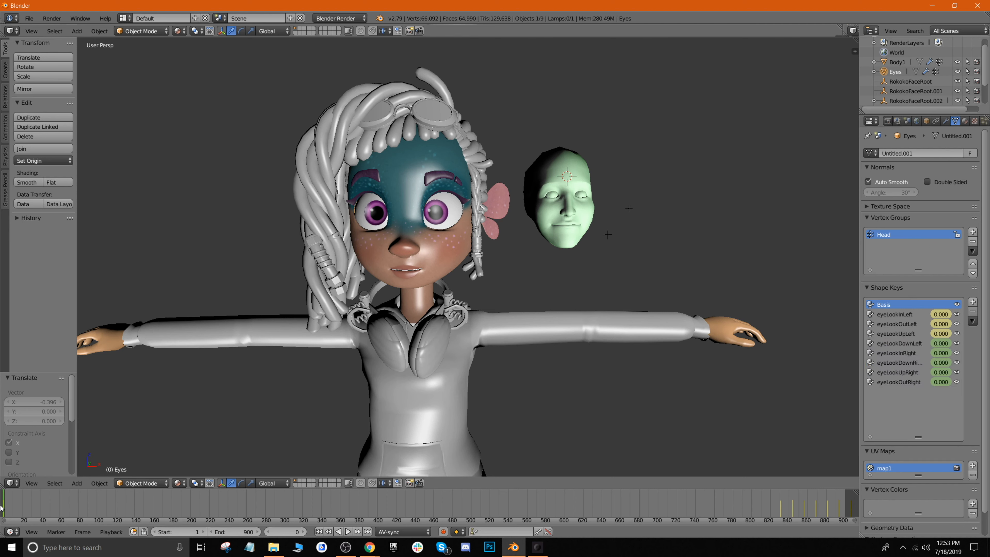
{"action": "right_click", "coordinate": [941, 343]}
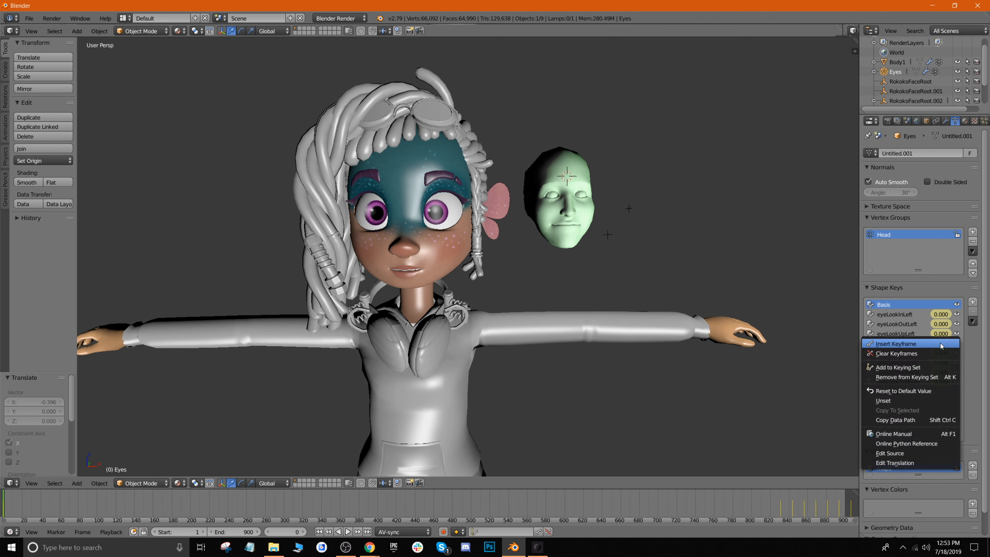
{"action": "left_click", "coordinate": [941, 343]}
Insert frame 0 keyframes for the Eyes' eyeLookInRight, eyeLookDownRight, eyeLookUpRight and eyeLookOutRight shape keys.
{"action": "right_click", "coordinate": [941, 353]}
{"action": "left_click", "coordinate": [941, 354]}
{"action": "right_click", "coordinate": [941, 363]}
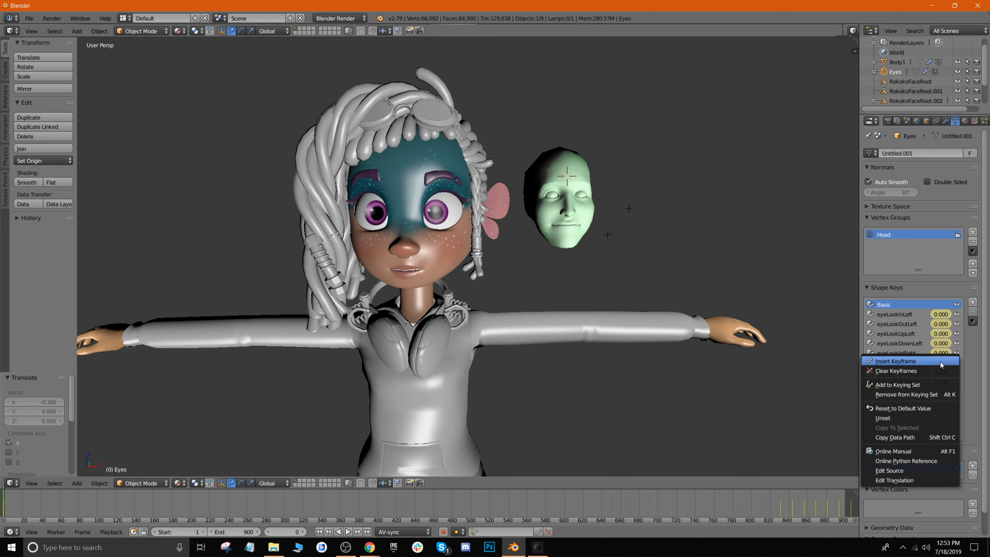
{"action": "left_click", "coordinate": [941, 364]}
{"action": "right_click", "coordinate": [942, 373]}
{"action": "left_click", "coordinate": [941, 374]}
{"action": "right_click", "coordinate": [940, 383]}
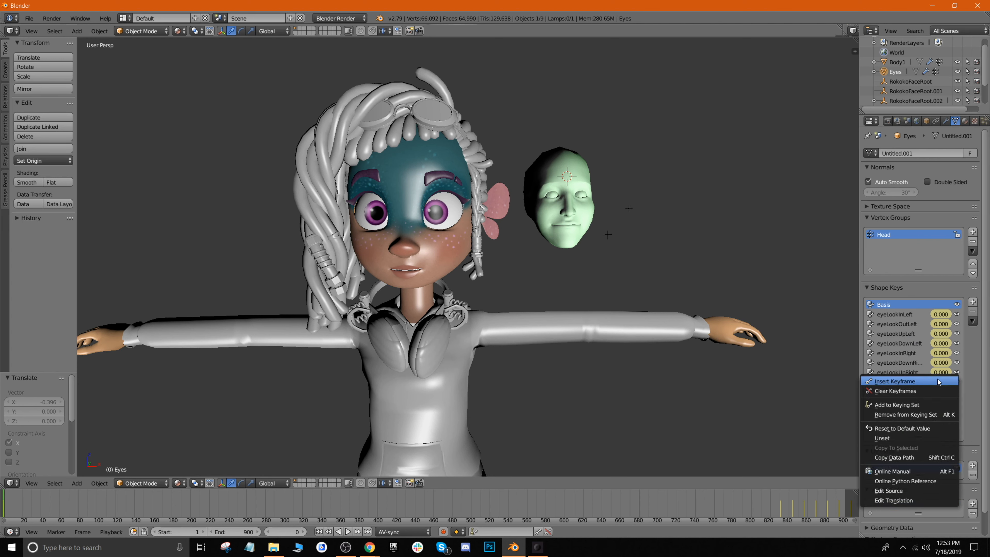
{"action": "left_click", "coordinate": [939, 381]}
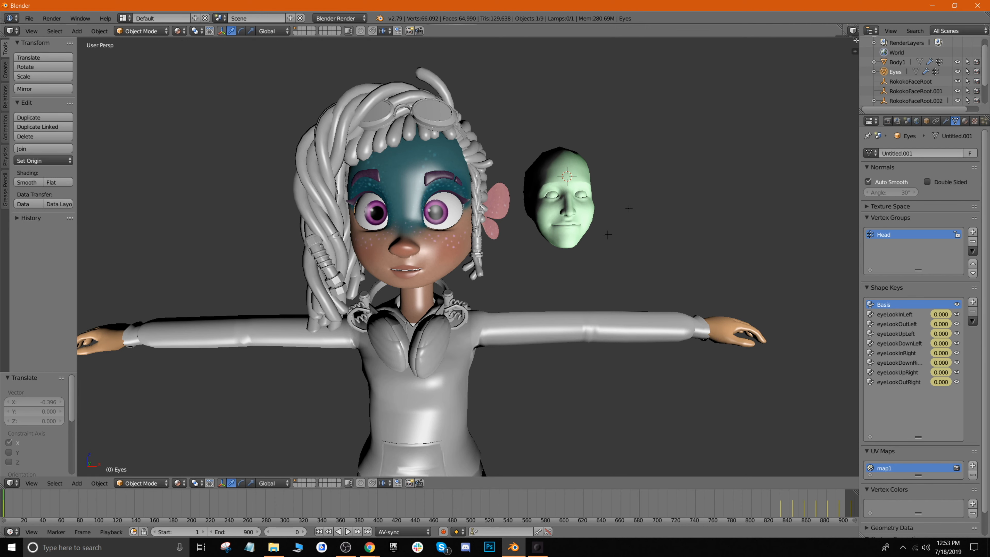
Split the 3D viewport into two side-by-side areas and turn the new one into a Graph Editor.
{"action": "left_click_drag", "start_coordinate": [856, 40], "coordinate": [481, 71]}
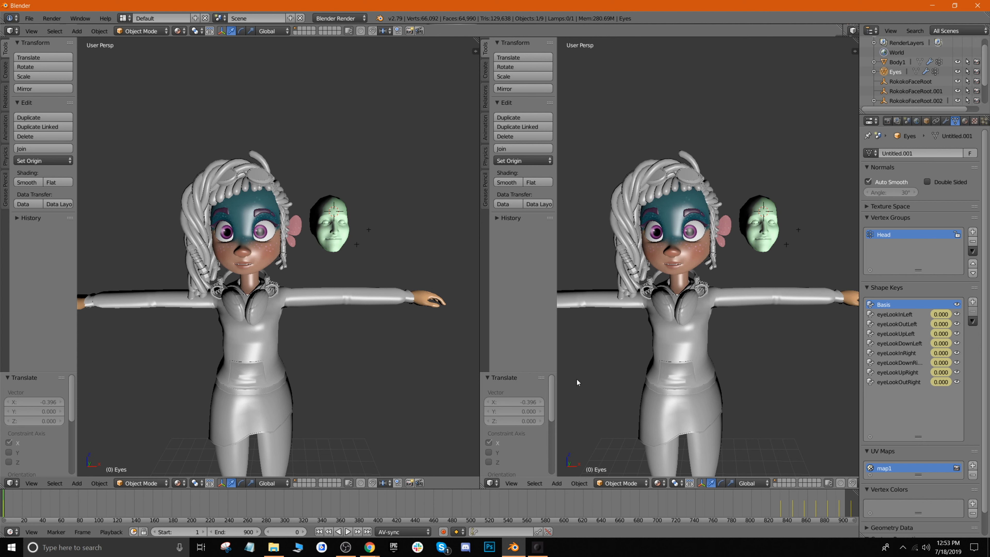
{"action": "left_click", "coordinate": [492, 485]}
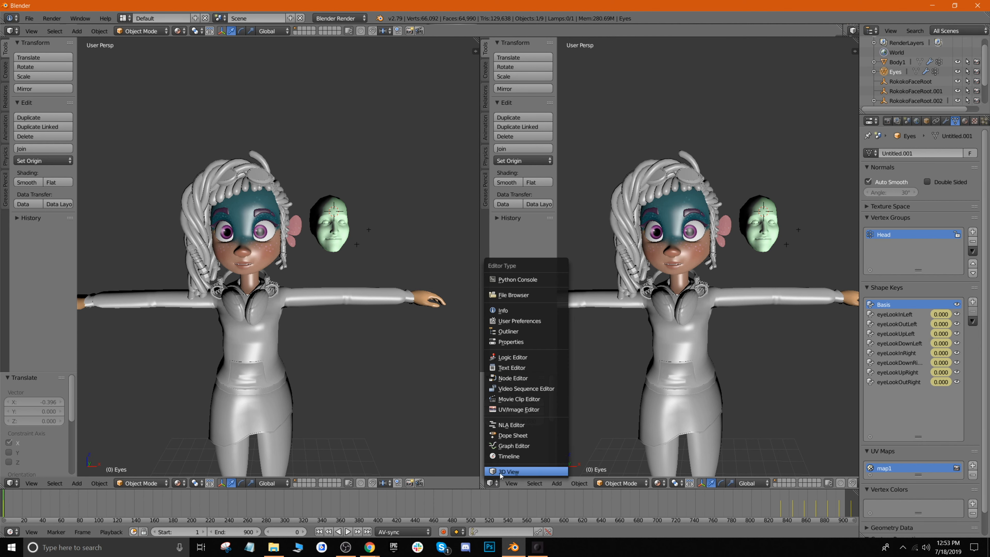
{"action": "left_click", "coordinate": [519, 446]}
Try shifting the Eyes' keyframes in time in the Graph Editor and inspect their curves.
{"action": "scroll", "coordinate": [792, 236], "scroll_direction": "down", "scroll_amount": 4}
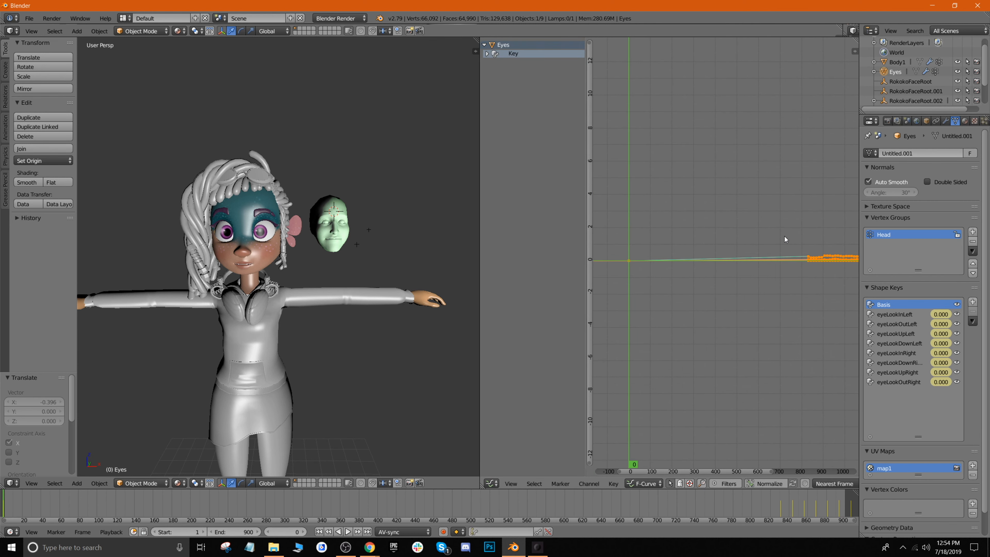
{"action": "key", "text": "g"}
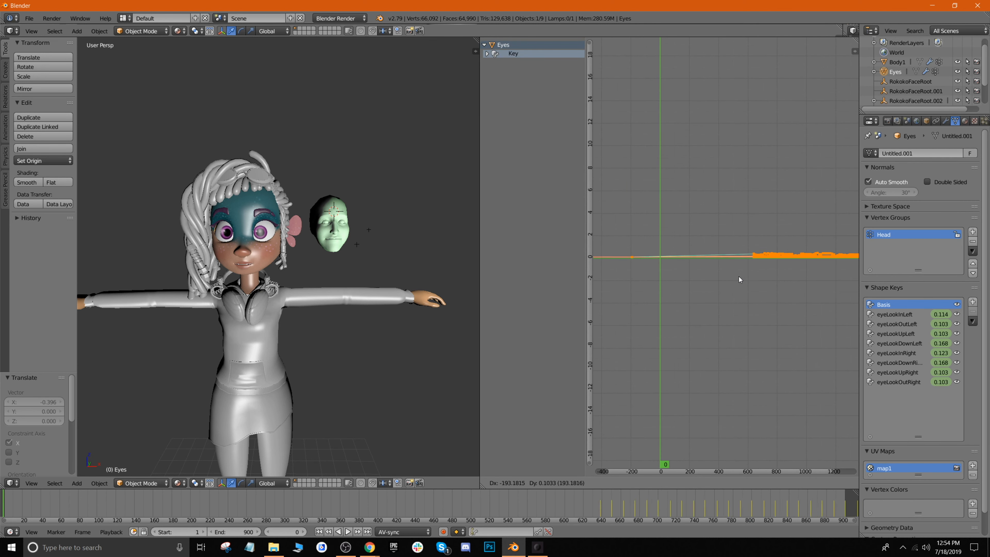
{"action": "left_click", "coordinate": [765, 279]}
{"action": "middle_click_drag", "start_coordinate": [766, 280], "coordinate": [654, 294]}
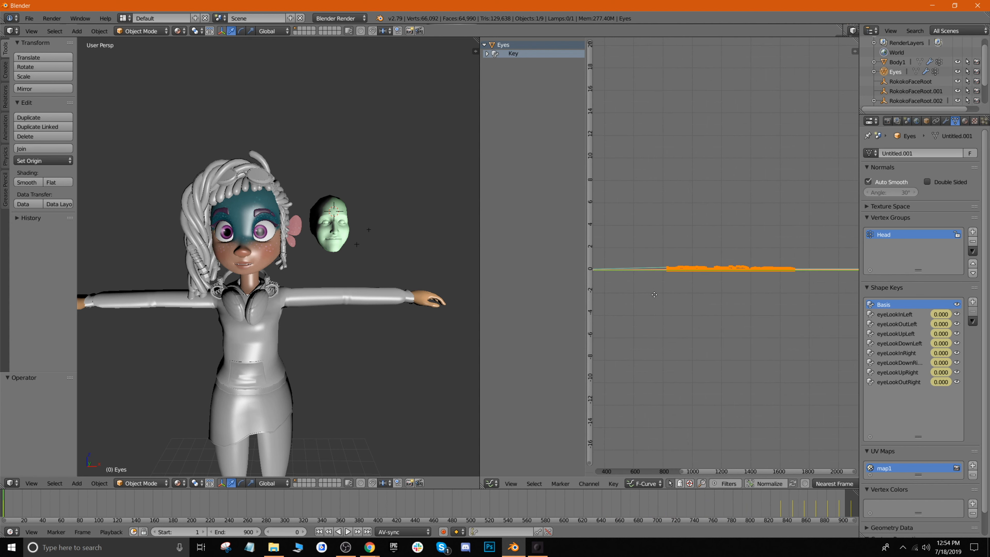
{"action": "scroll", "coordinate": [639, 283], "scroll_direction": "up", "scroll_amount": 14}
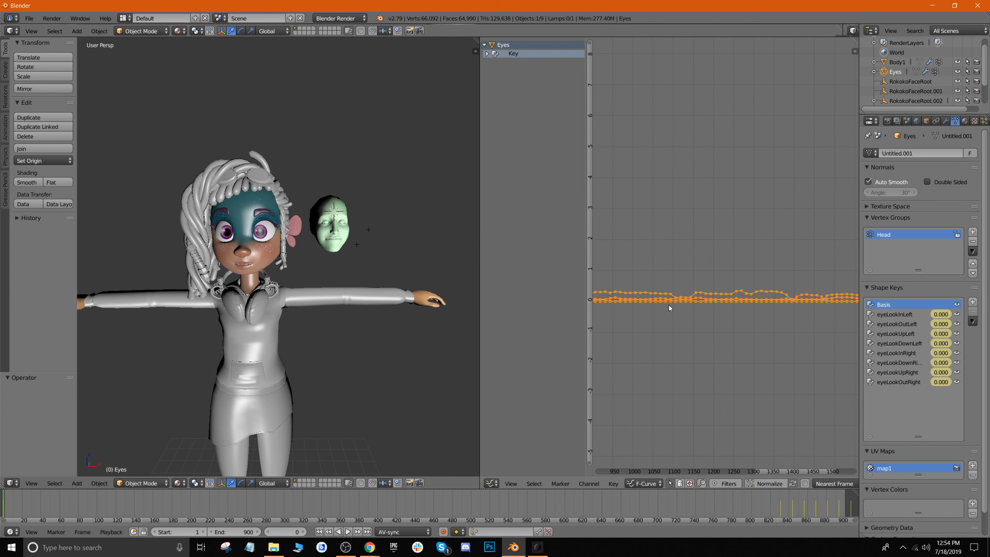
{"action": "middle_click_drag", "start_coordinate": [668, 352], "coordinate": [346, 246]}
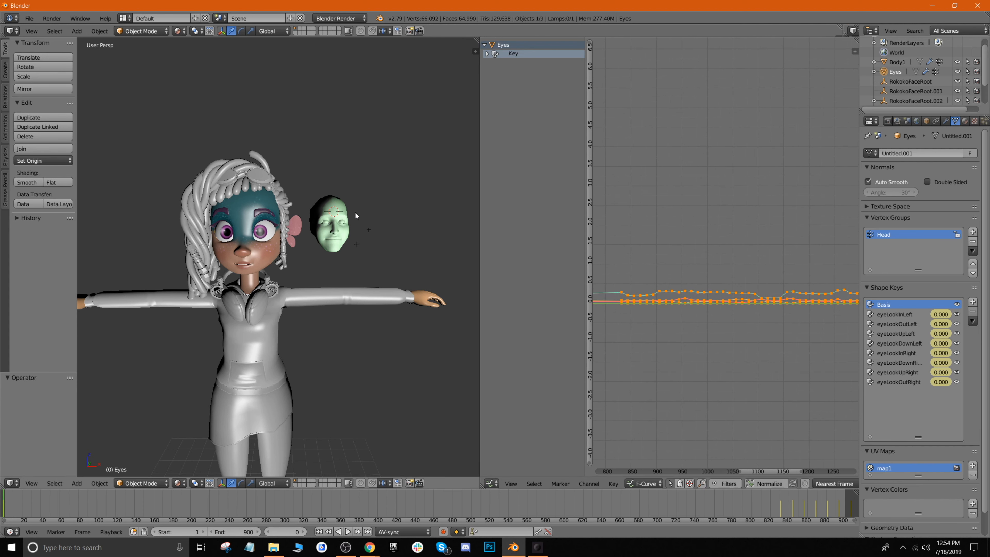
Select the captured face mesh and expand its shape key action in the Graph Editor to list all value channels.
{"action": "right_click", "coordinate": [347, 215]}
{"action": "scroll", "coordinate": [753, 221], "scroll_direction": "down", "scroll_amount": 3}
{"action": "middle_click_drag", "start_coordinate": [753, 221], "coordinate": [666, 177], "text": "ctrl"}
{"action": "left_click", "coordinate": [487, 54]}
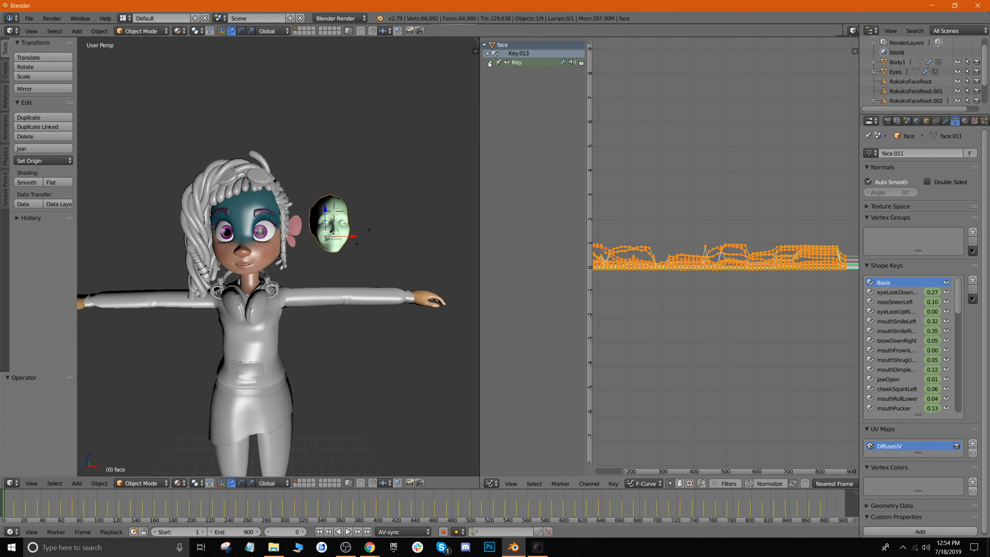
{"action": "left_click", "coordinate": [490, 62]}
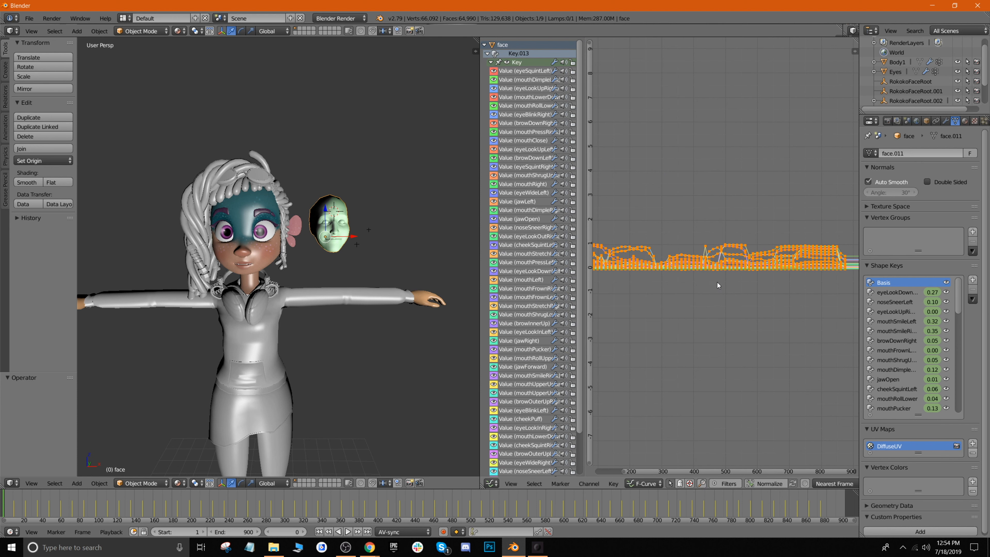
{"action": "middle_click_drag", "start_coordinate": [712, 325], "coordinate": [720, 298], "text": "ctrl"}
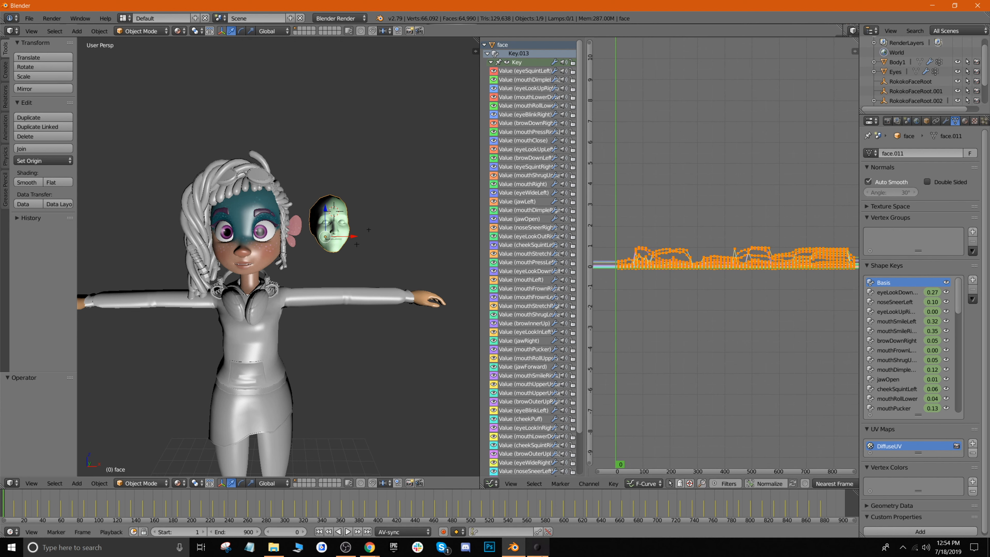
Select all keyframes of the captured face's shape key curves and copy them.
{"action": "left_click", "coordinate": [532, 485]}
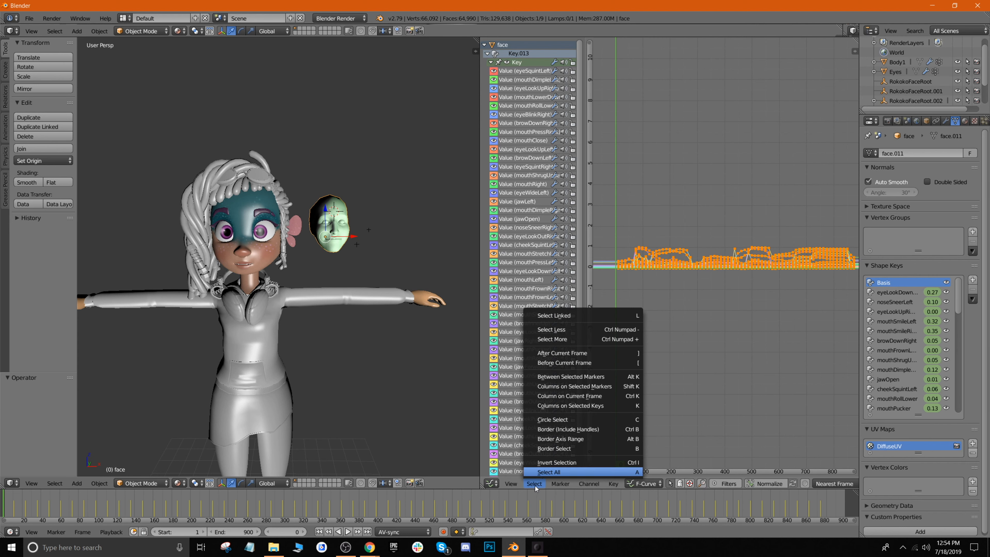
{"action": "left_click", "coordinate": [566, 473]}
{"action": "left_click", "coordinate": [534, 484]}
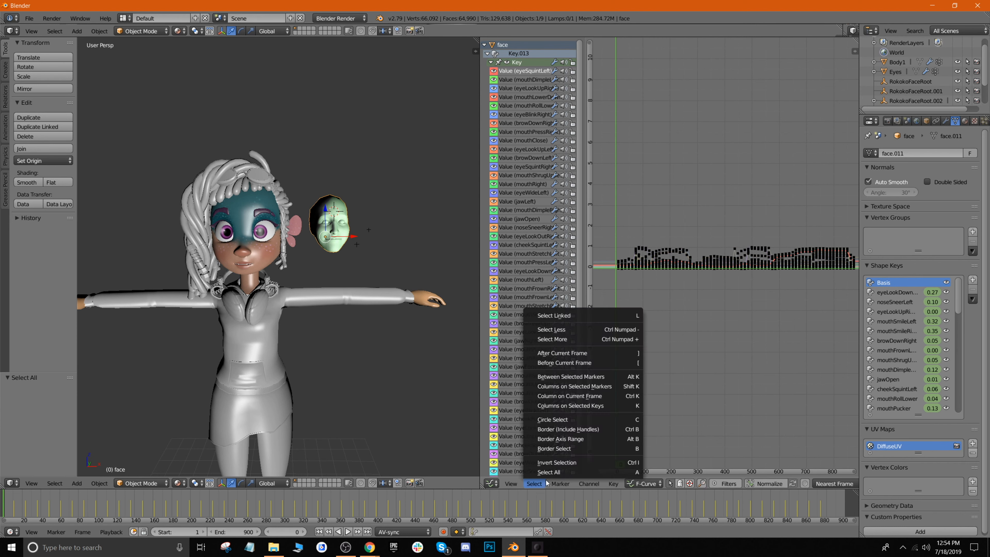
{"action": "left_click", "coordinate": [584, 471]}
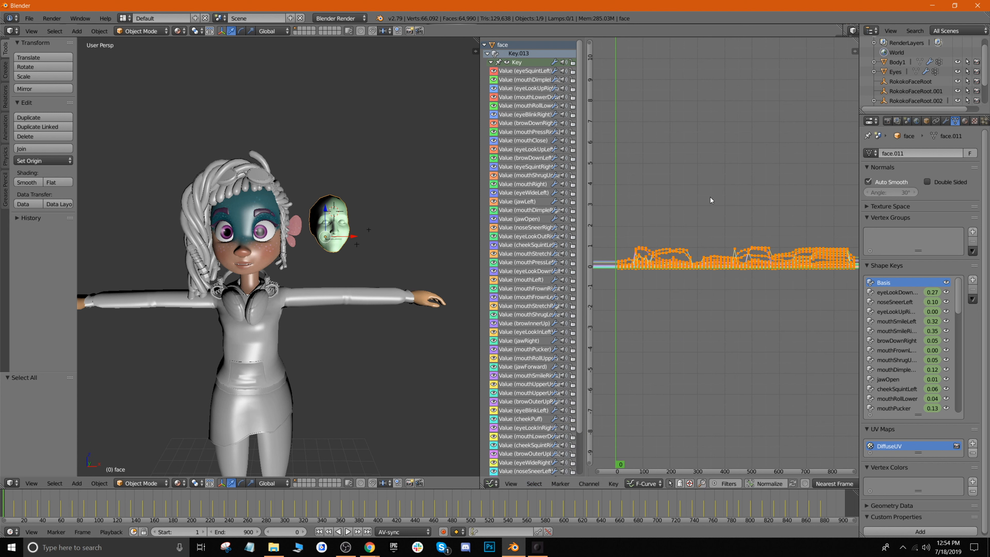
{"action": "key", "text": "ctrl+c"}
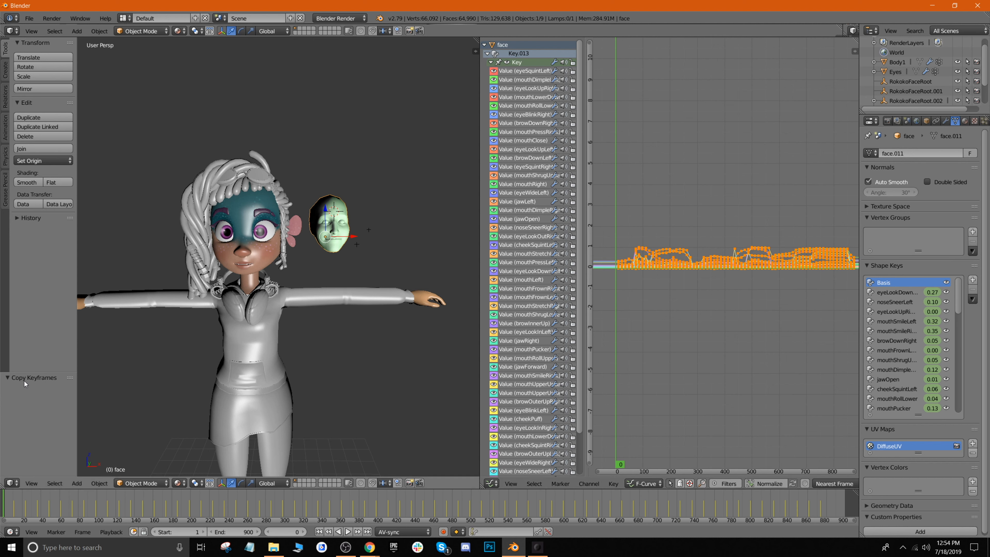
Select the character's head mesh and paste the copied shape key keyframes into its curves, starting at frame 0.
{"action": "right_click", "coordinate": [242, 211]}
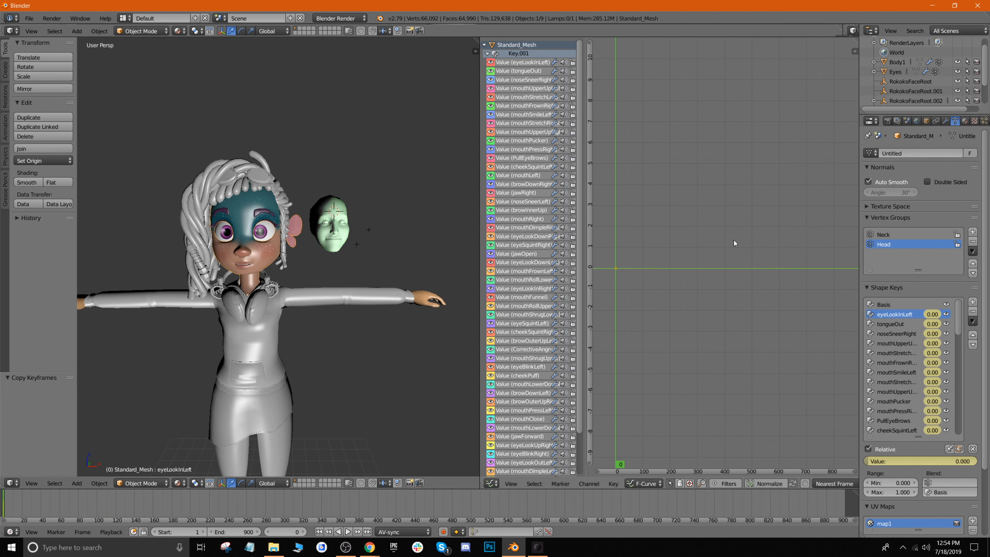
{"action": "scroll", "coordinate": [664, 208], "scroll_direction": "down", "scroll_amount": 2}
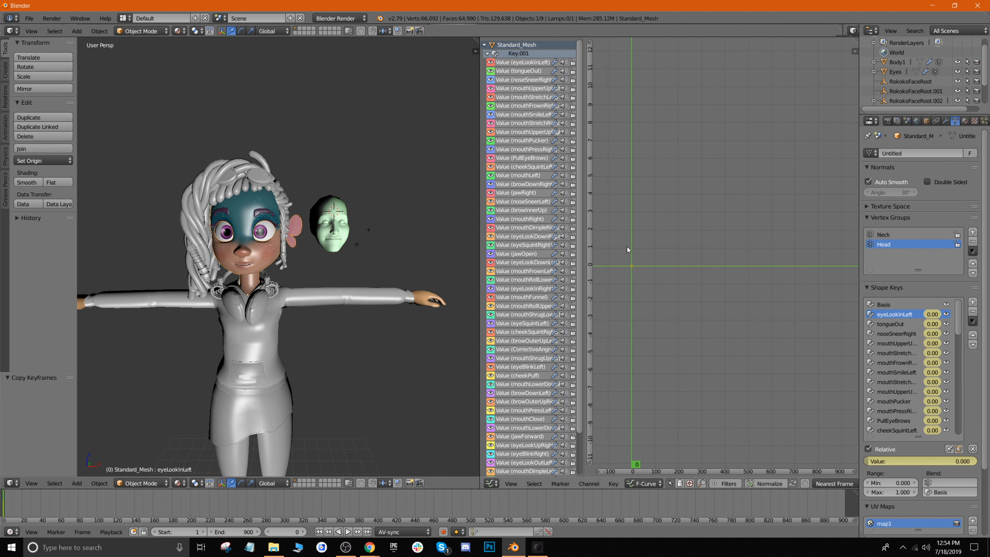
{"action": "scroll", "coordinate": [636, 270], "scroll_direction": "up", "scroll_amount": 1}
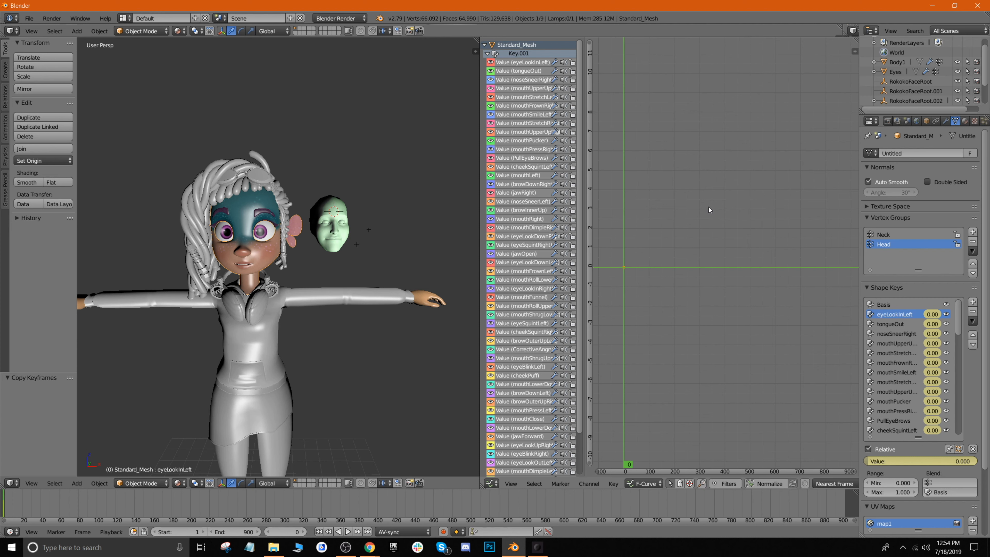
{"action": "key", "text": "ctrl+v"}
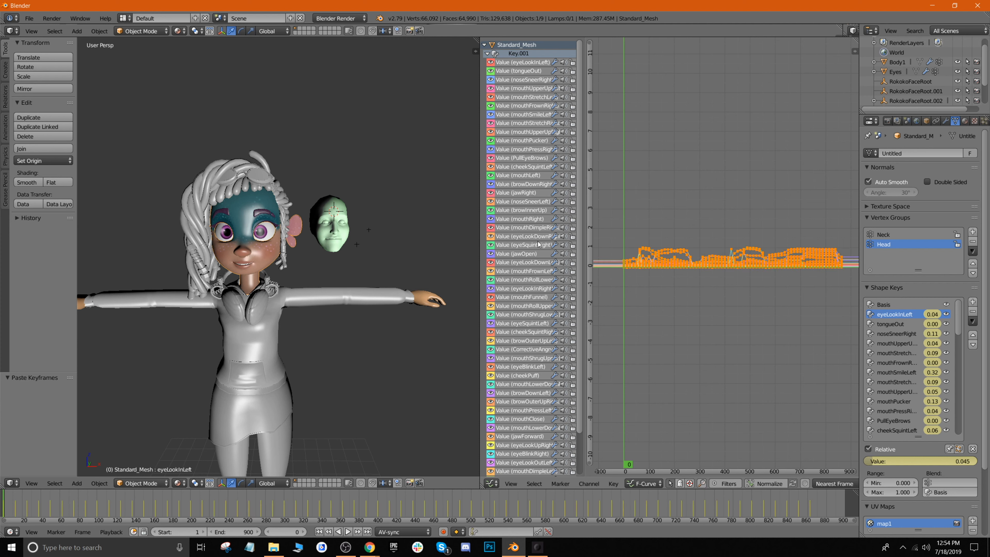
Select the Eyes object, expand its shape key action to list the eyeLook channels, and paste the copied keyframes at frame 0.
{"action": "left_click", "coordinate": [895, 73]}
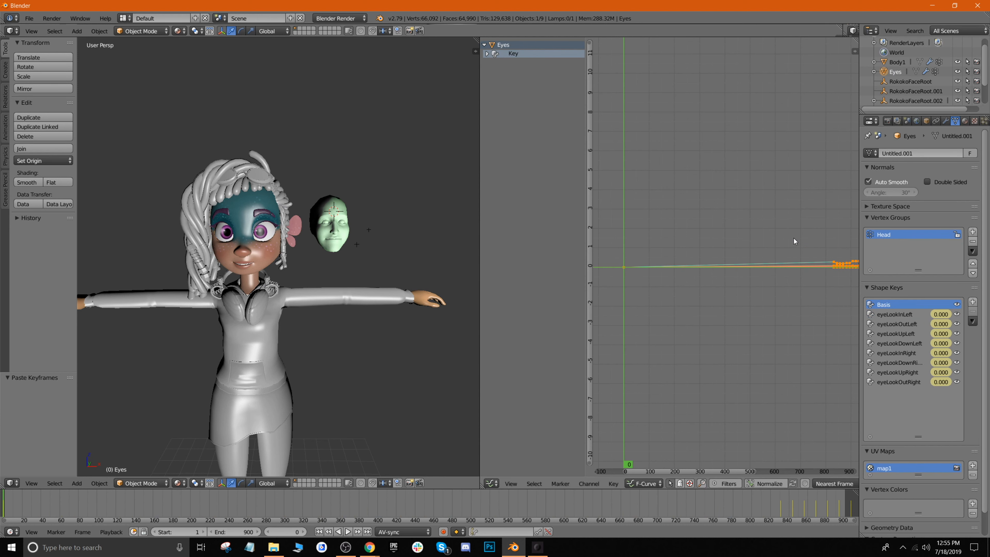
{"action": "left_click", "coordinate": [487, 54]}
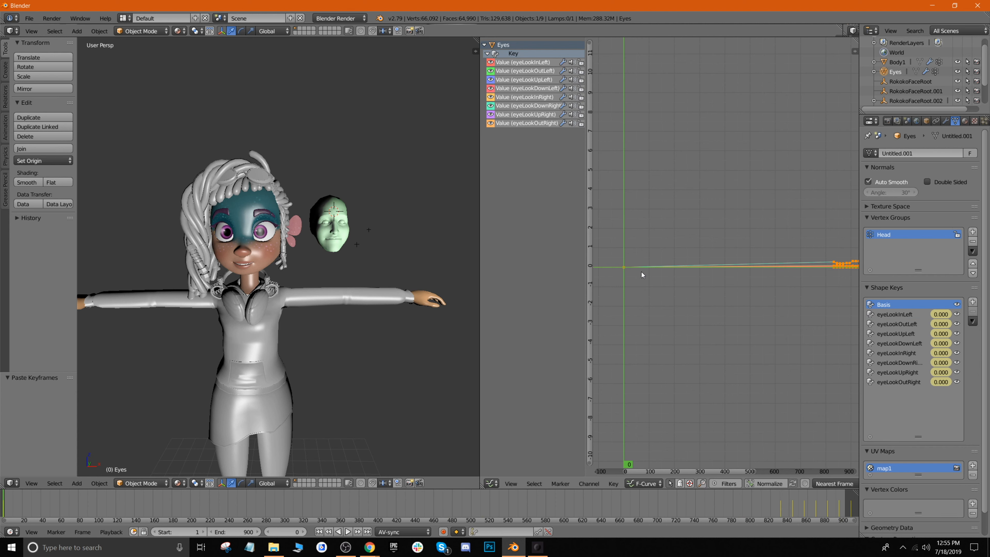
{"action": "key", "text": "ctrl+v"}
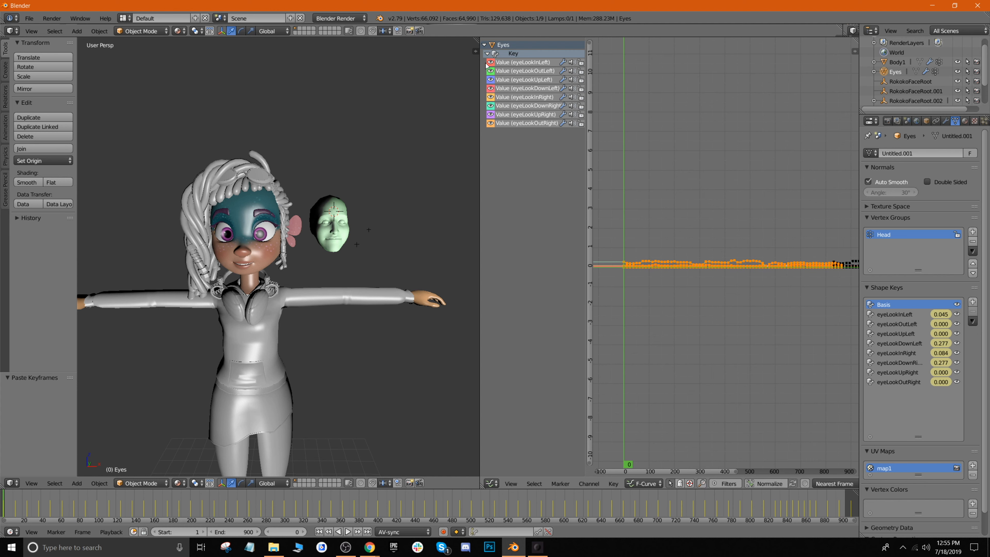
Play the animation and merge the Graph Editor area back into a single full-width 3D viewport.
{"action": "left_click", "coordinate": [348, 532]}
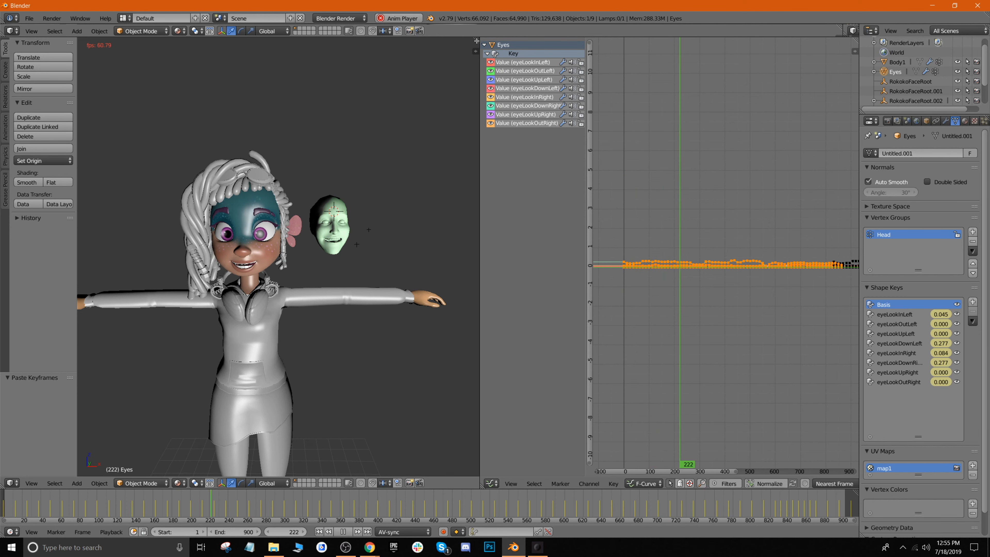
{"action": "left_click_drag", "start_coordinate": [476, 40], "coordinate": [628, 176]}
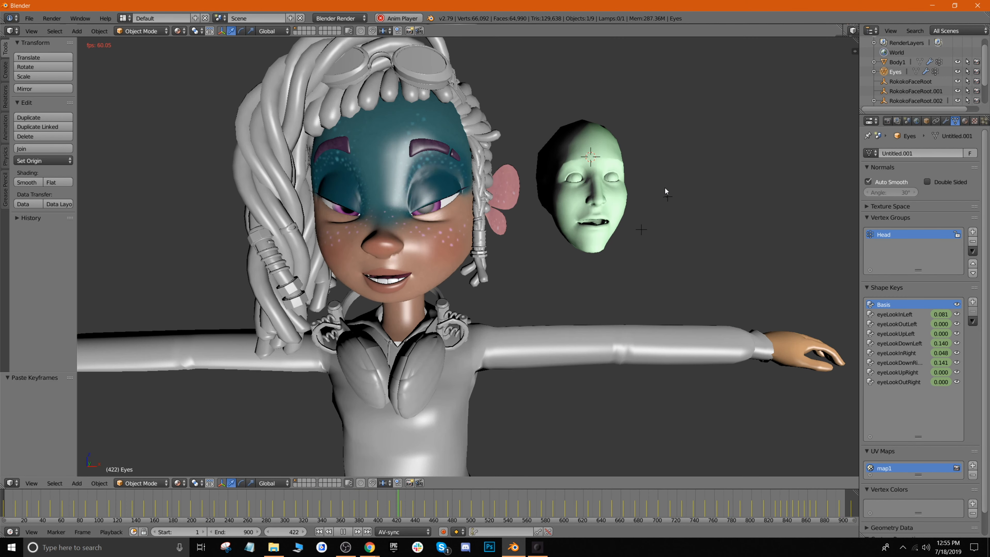